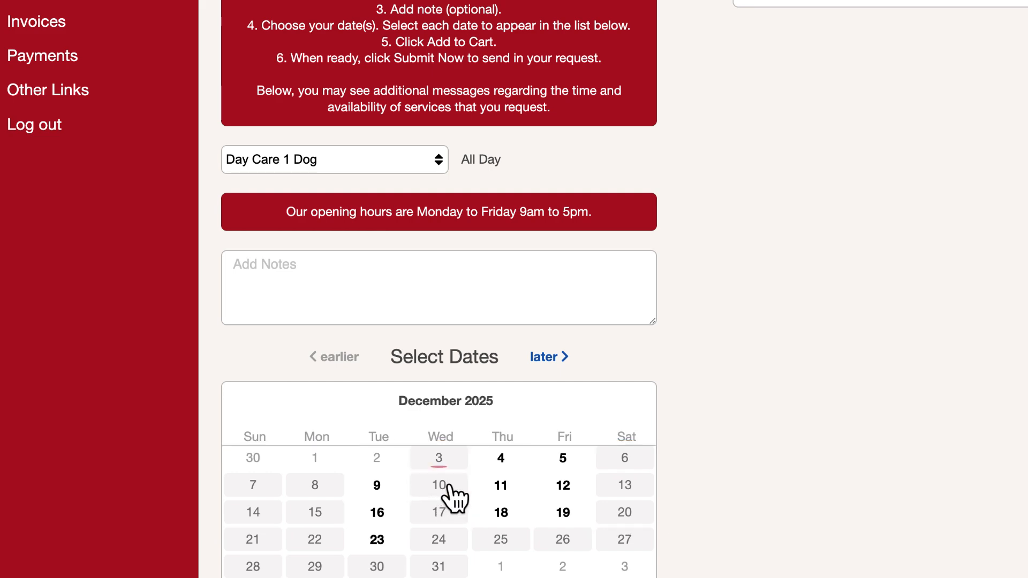
# Step: Try to select the unavailable date 10 December 2025 for the Day Care 1 Dog service request
pyautogui.click(448, 488)
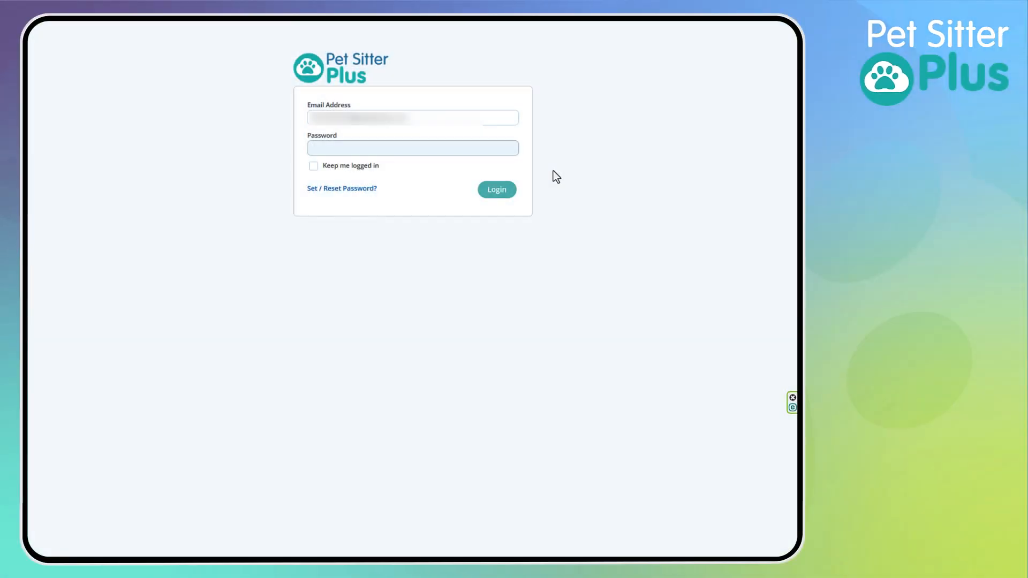
# Step: Enter the account password, choose to stay logged in, and log in to Pet Sitter Plus
pyautogui.write('•••••••••')
pyautogui.click(345, 170)
pyautogui.click(497, 189)
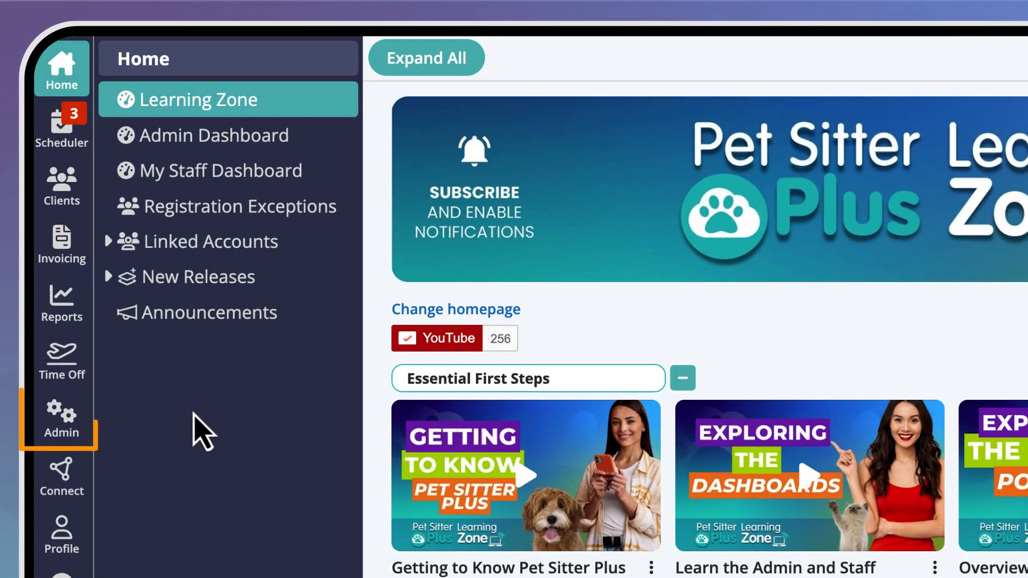
# Step: Open the Service Availability settings in the admin area
pyautogui.click(75, 420)
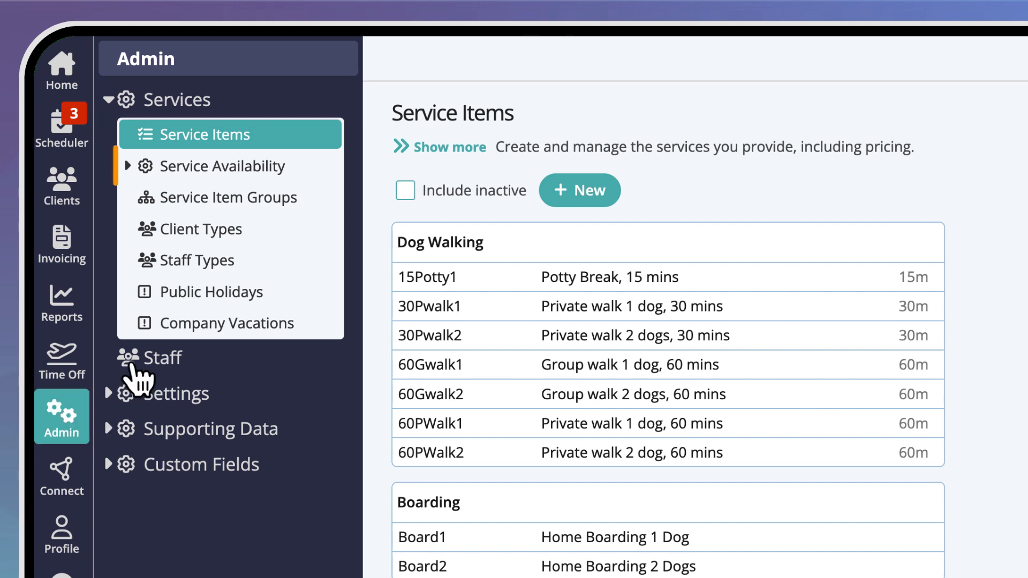
pyautogui.click(319, 170)
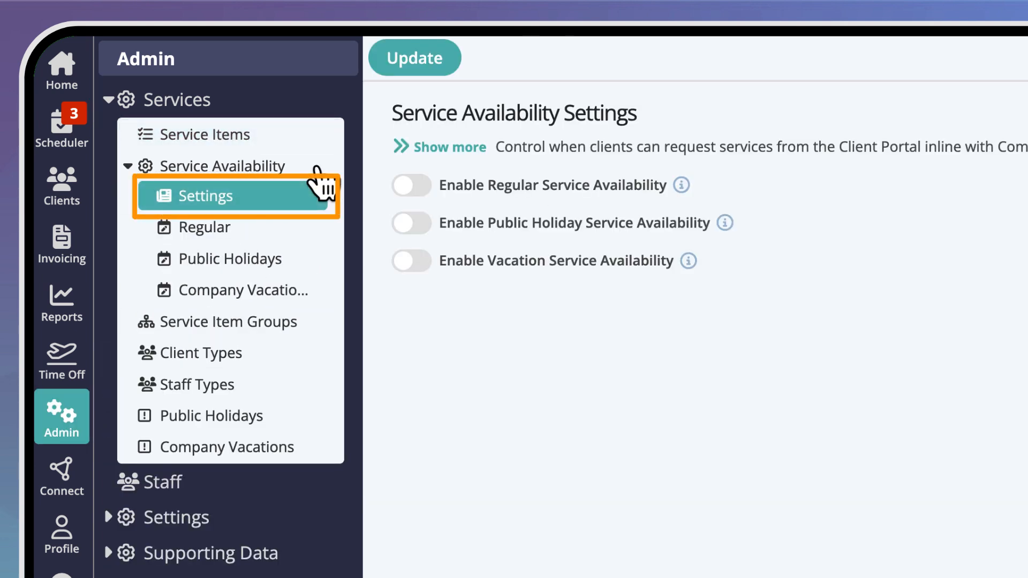
pyautogui.click(310, 199)
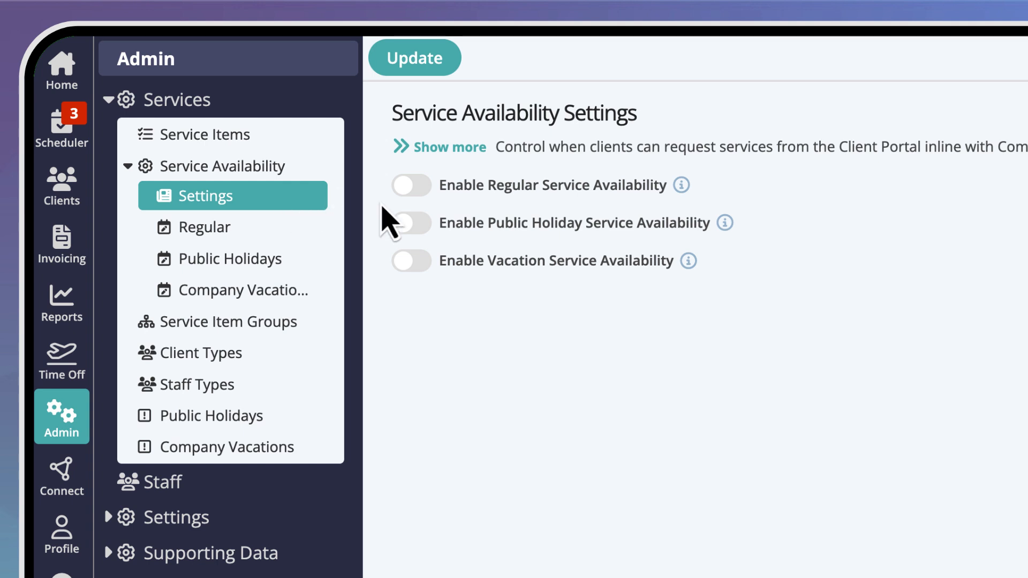
# Step: Enable regular, public holiday and vacation service availability, and save the settings
pyautogui.click(413, 186)
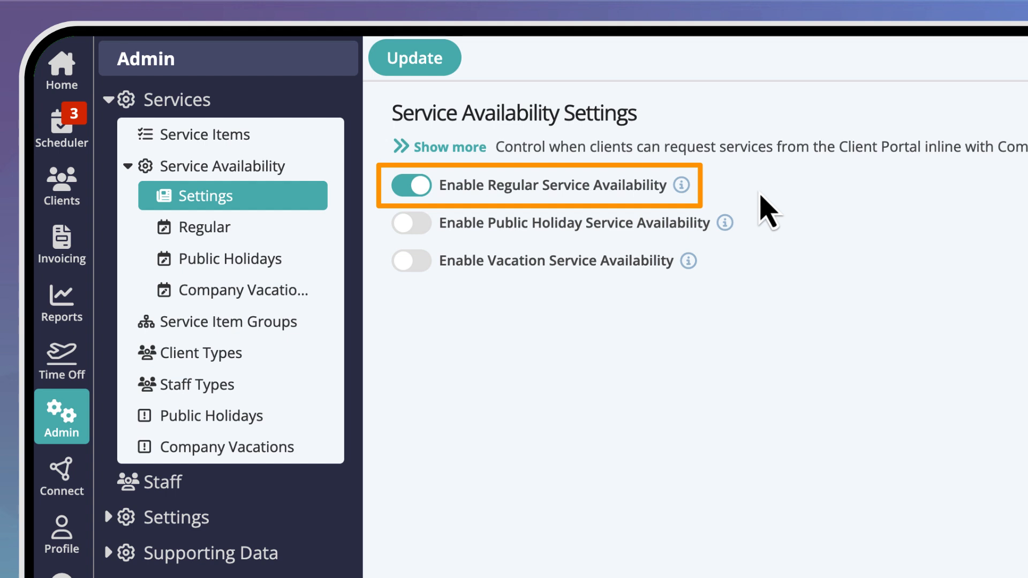
pyautogui.click(410, 223)
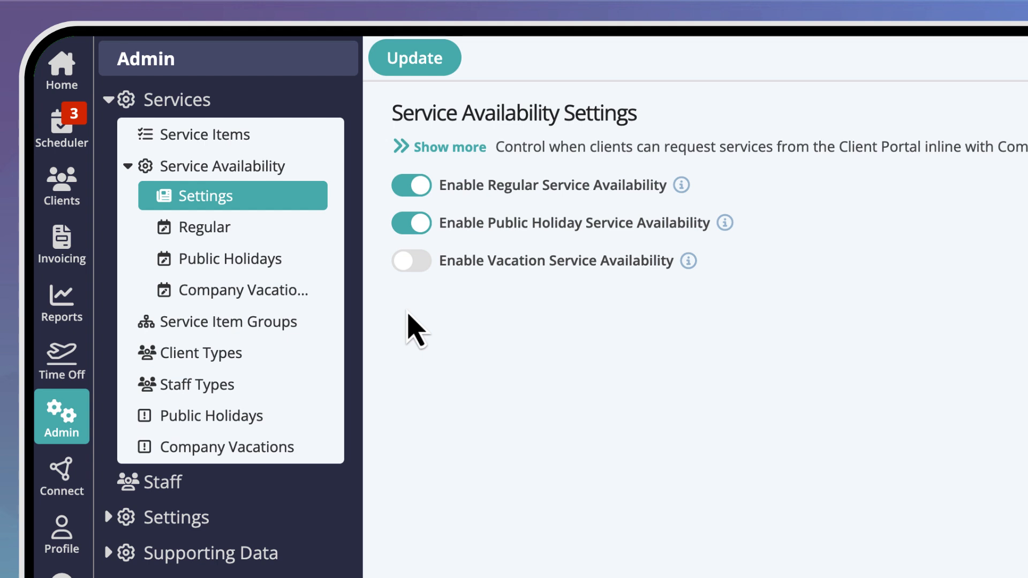
pyautogui.click(411, 261)
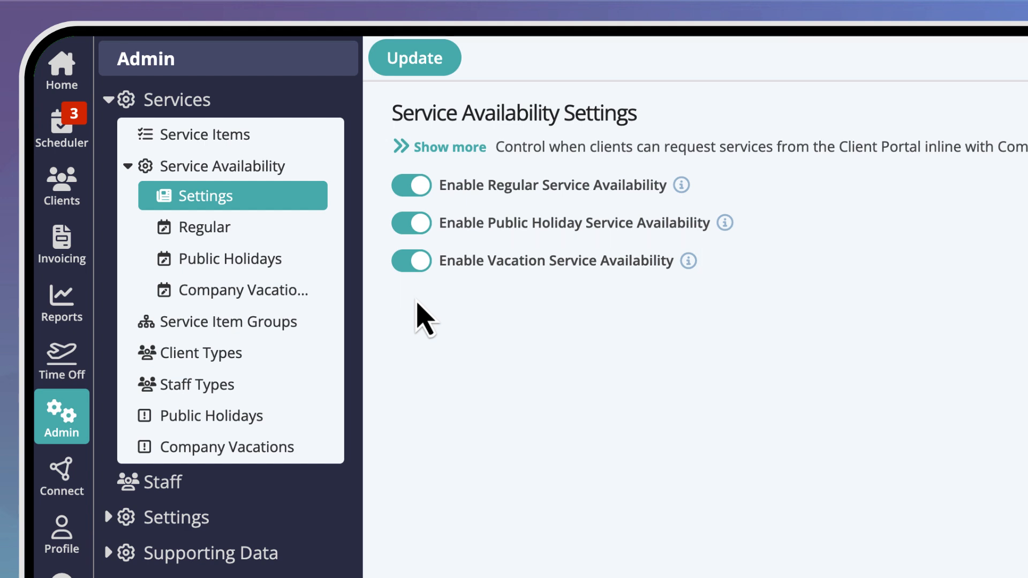
pyautogui.click(447, 85)
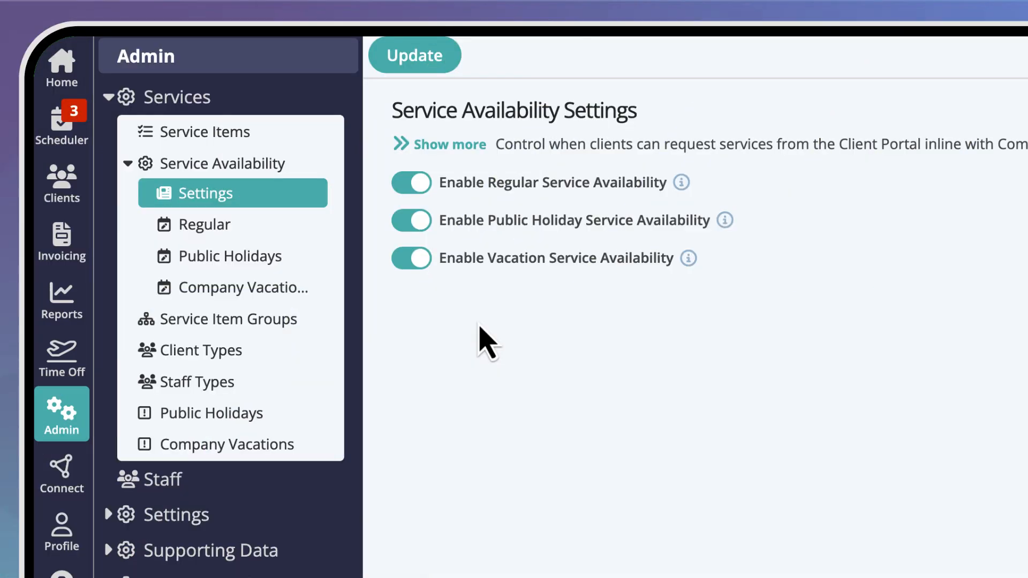
# Step: Examine the regular service availability options at company level, for the Dog Walking group, and for the 15Potty1 service
pyautogui.click(284, 224)
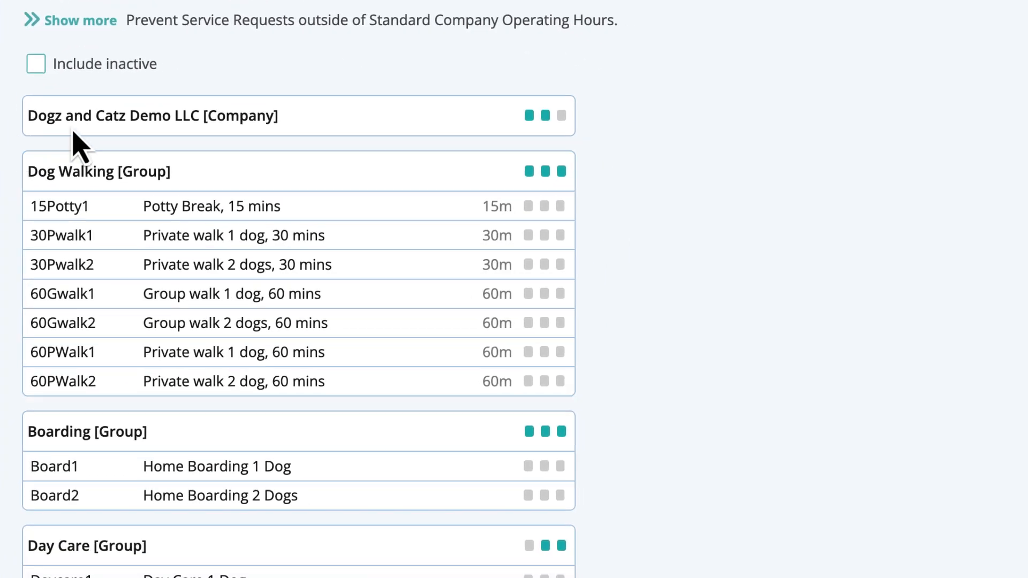
pyautogui.click(485, 128)
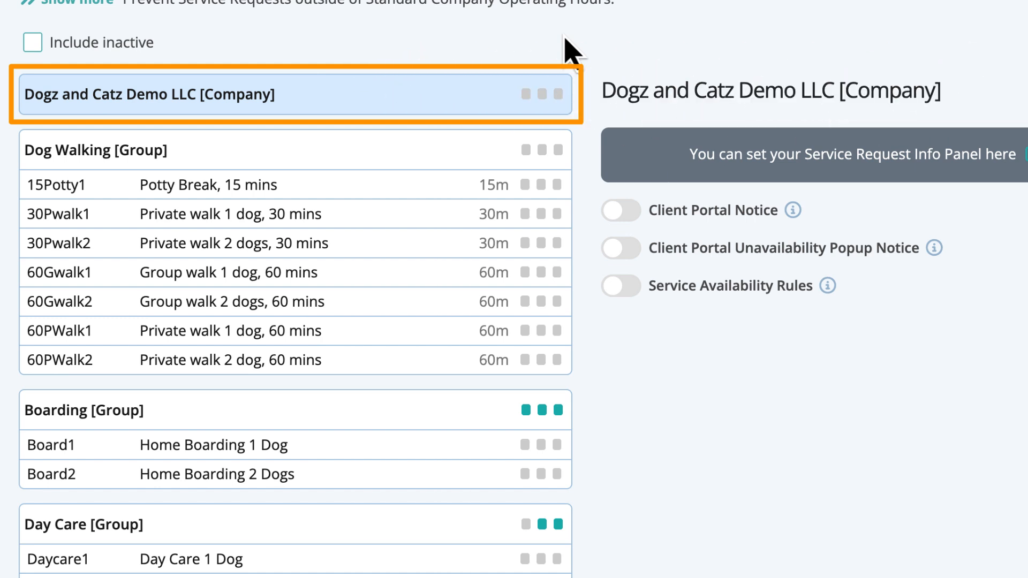
pyautogui.click(421, 156)
pyautogui.click(541, 152)
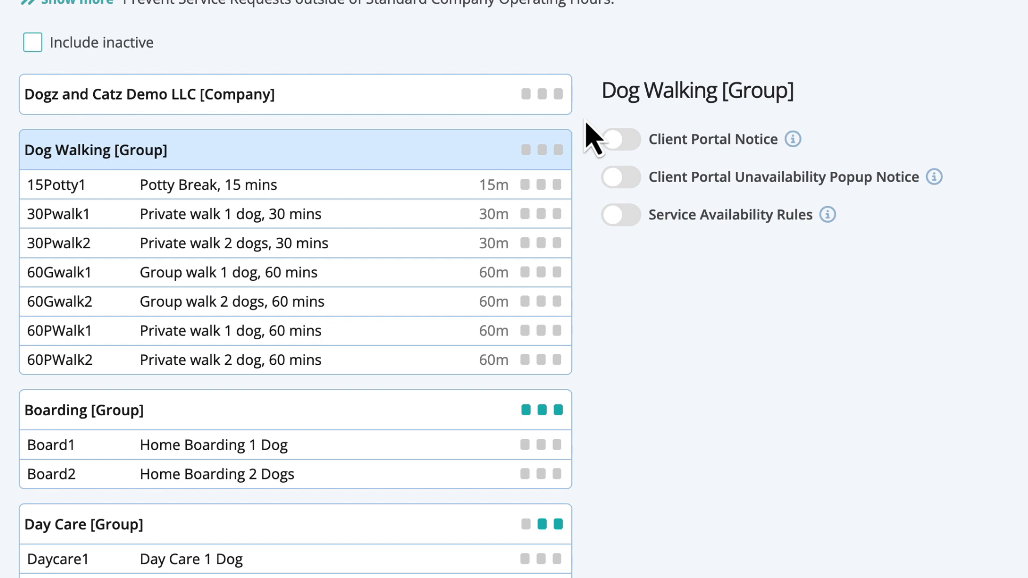
pyautogui.click(424, 192)
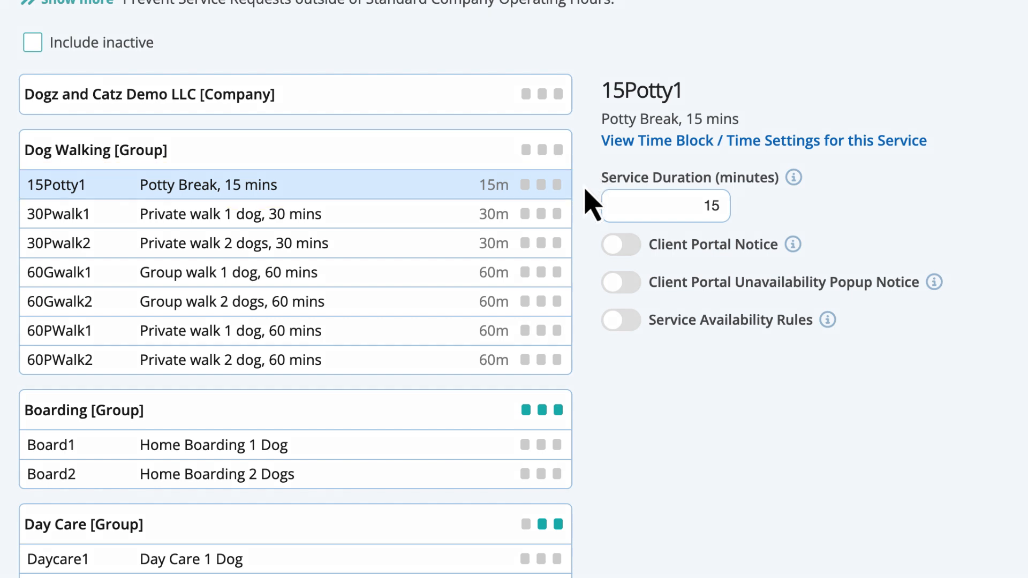
# Step: Review the booking instructions in the company's Service Request Info Panel, save the service request settings, and return to Regular Service Availability
pyautogui.click(449, 97)
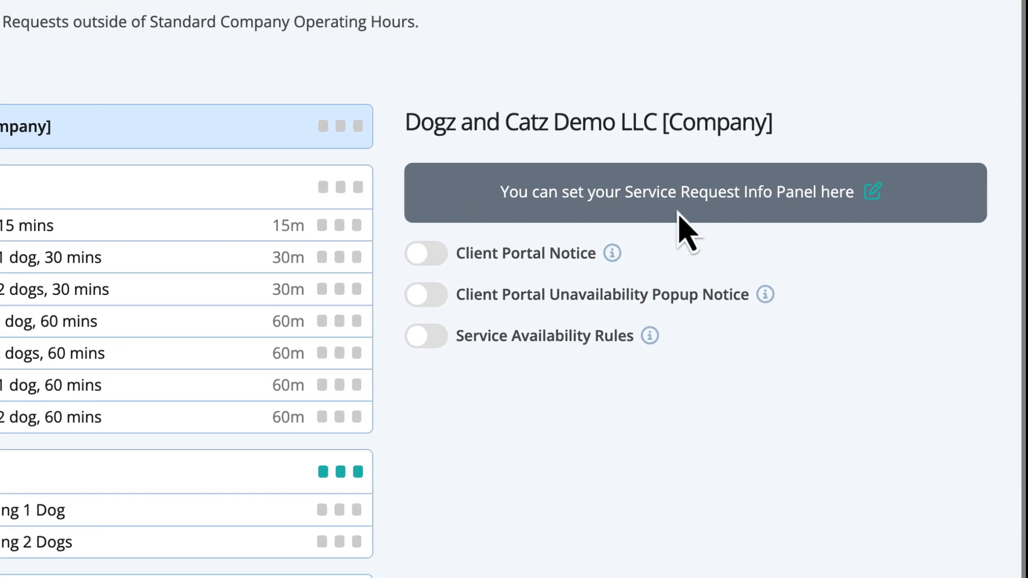
pyautogui.click(874, 196)
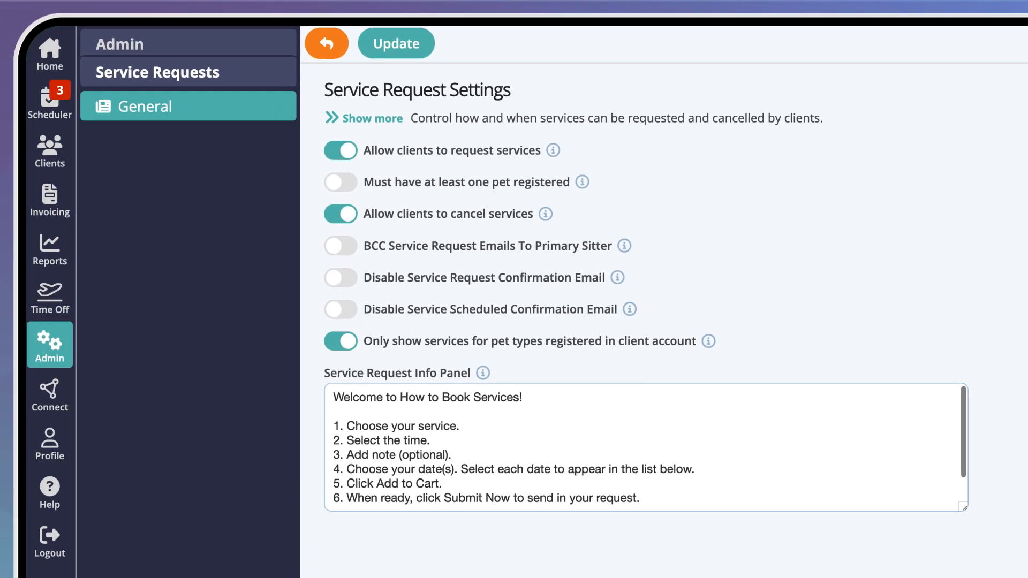
pyautogui.click(605, 406)
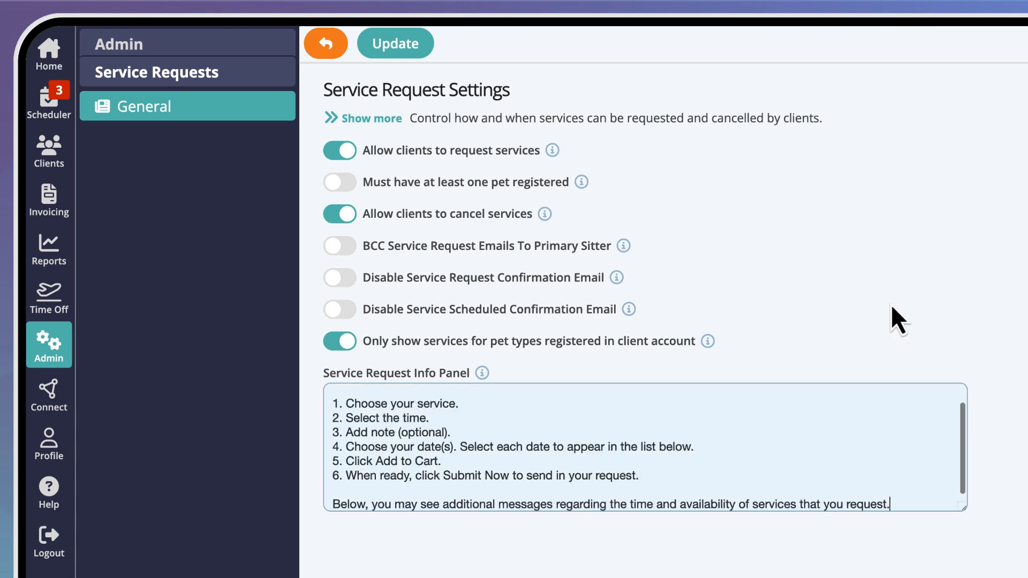
pyautogui.moveTo(965, 422); pyautogui.dragTo(962, 404)
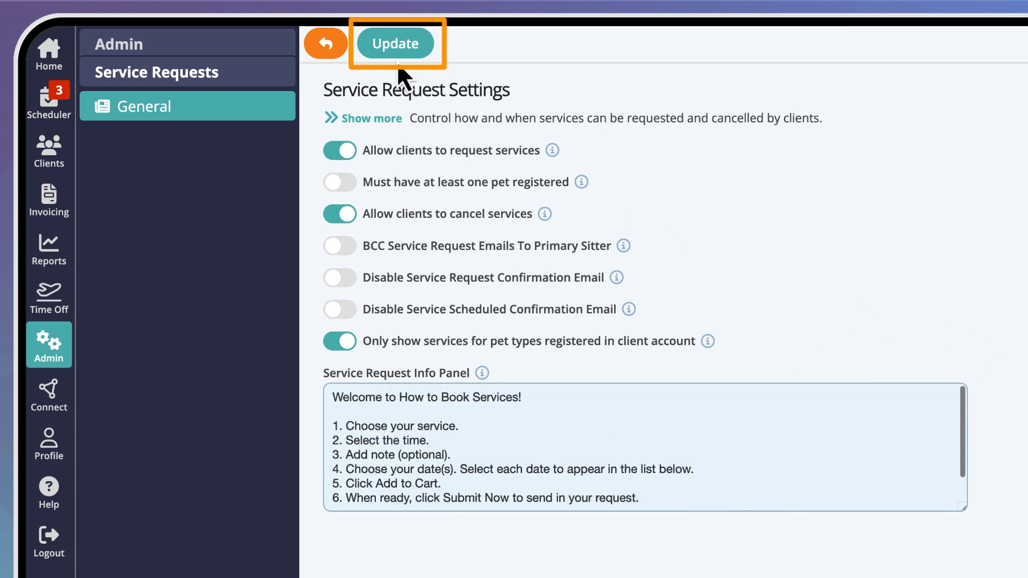
pyautogui.click(407, 49)
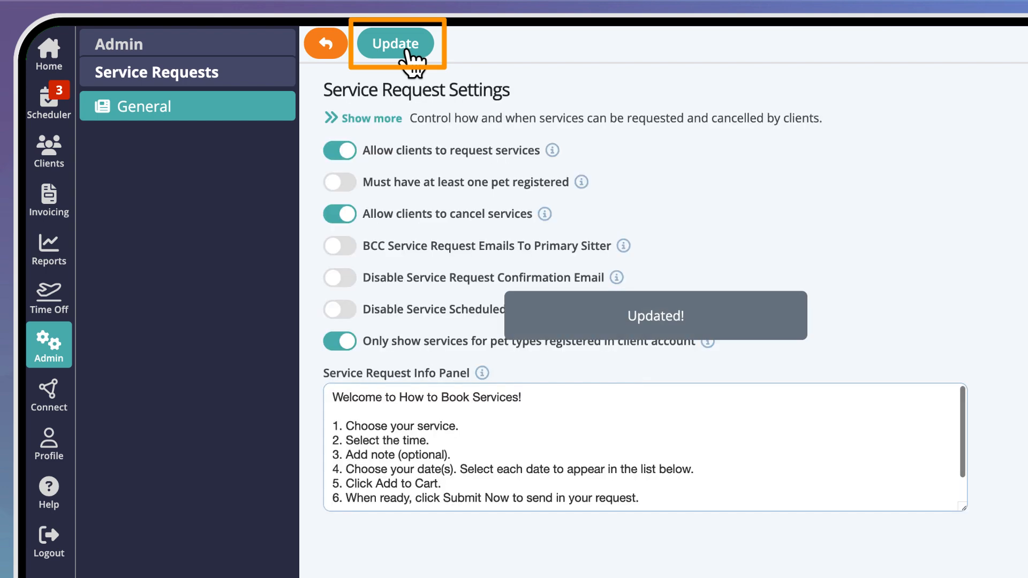
pyautogui.click(325, 44)
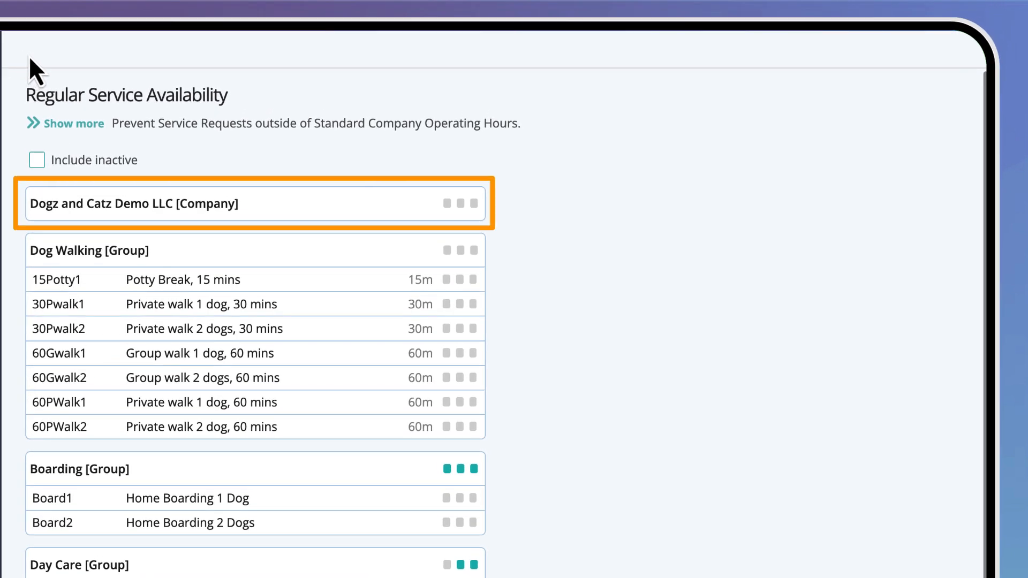
# Step: Enable the company-level Client Portal Notice with the text "Our opening hours are Monday to Friday 9am to 5pm." and save it
pyautogui.click(406, 207)
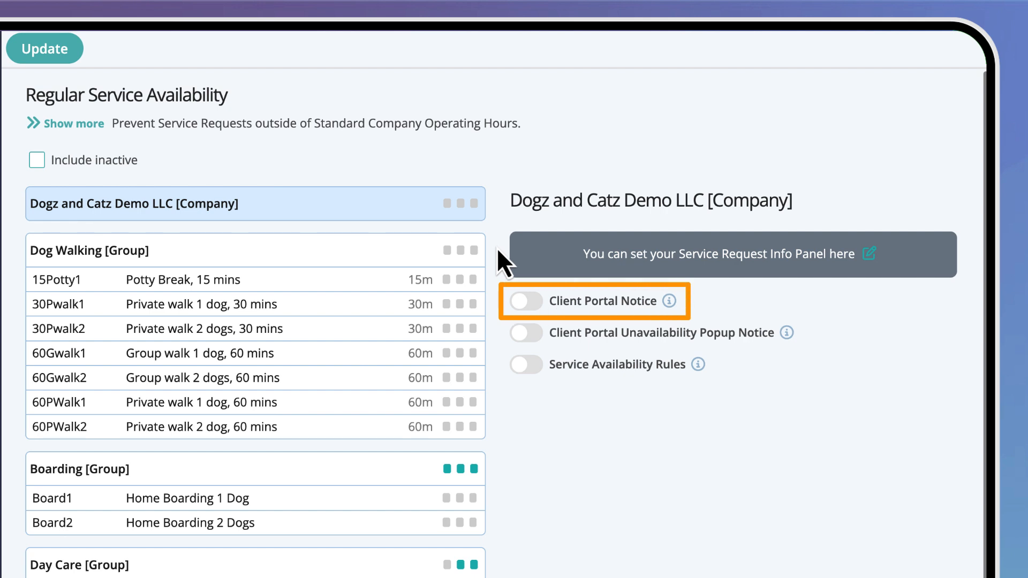
pyautogui.click(523, 303)
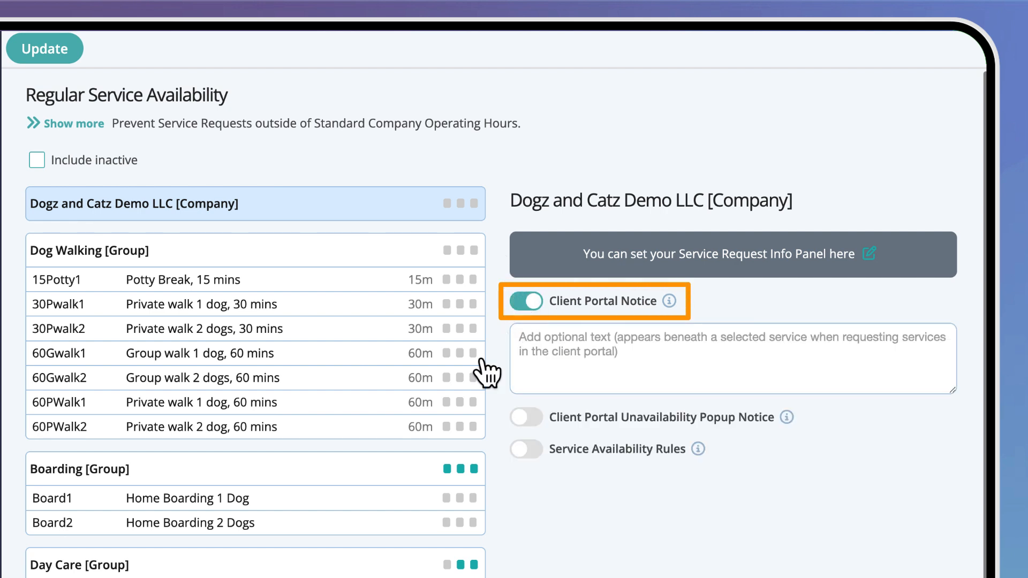
pyautogui.click(564, 328)
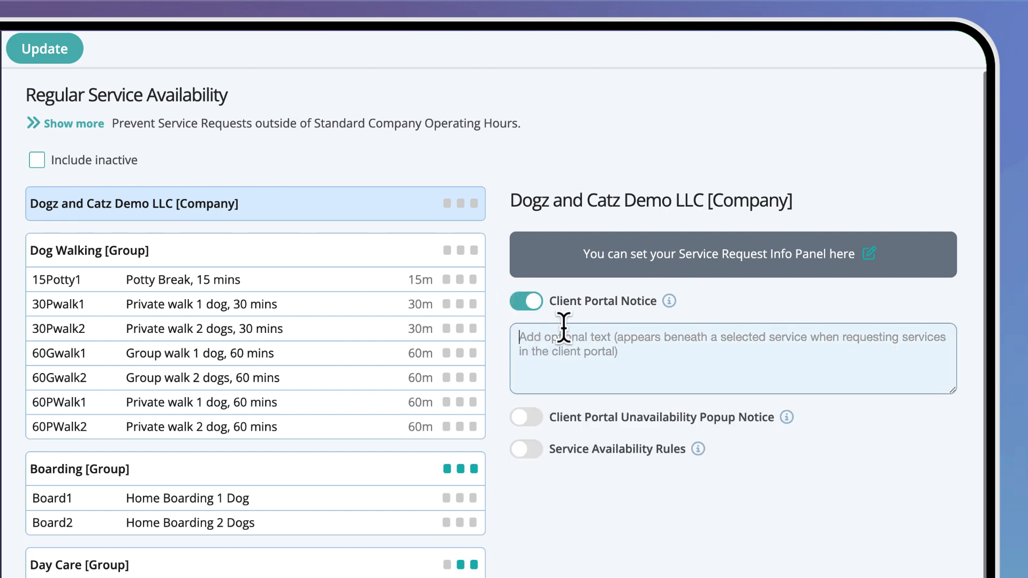
pyautogui.write('Our opening hours are Monday to Friday 9am to 5pm.')
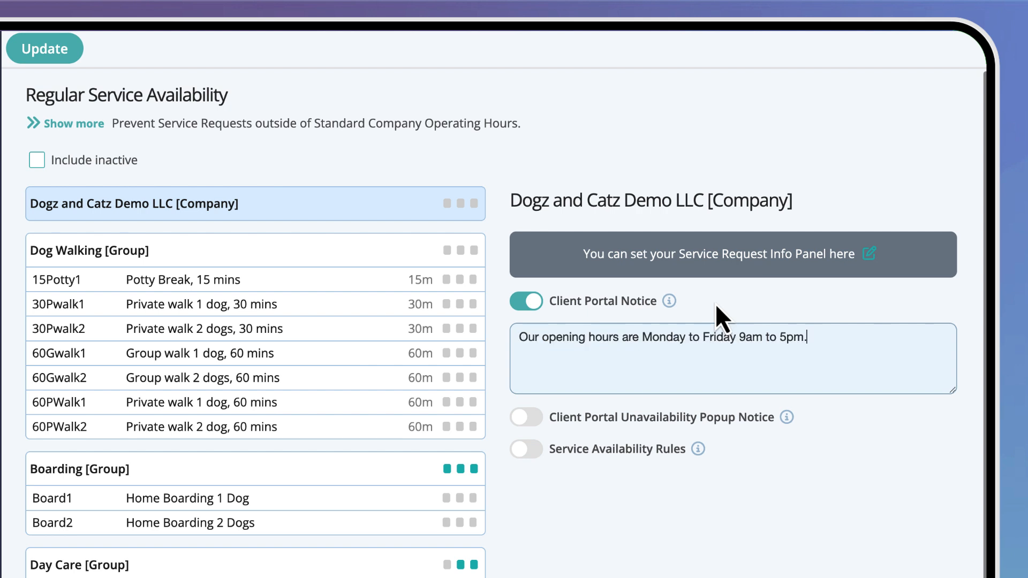
pyautogui.click(67, 56)
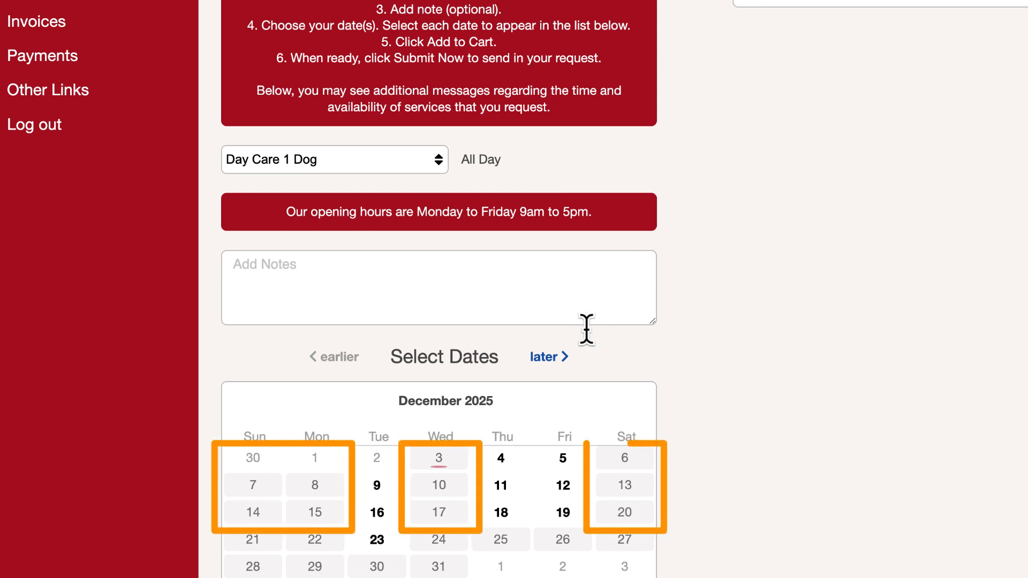
# Step: In the client portal, try requesting Day Care 1 Dog for the unavailable date 10 December 2025
pyautogui.click(447, 488)
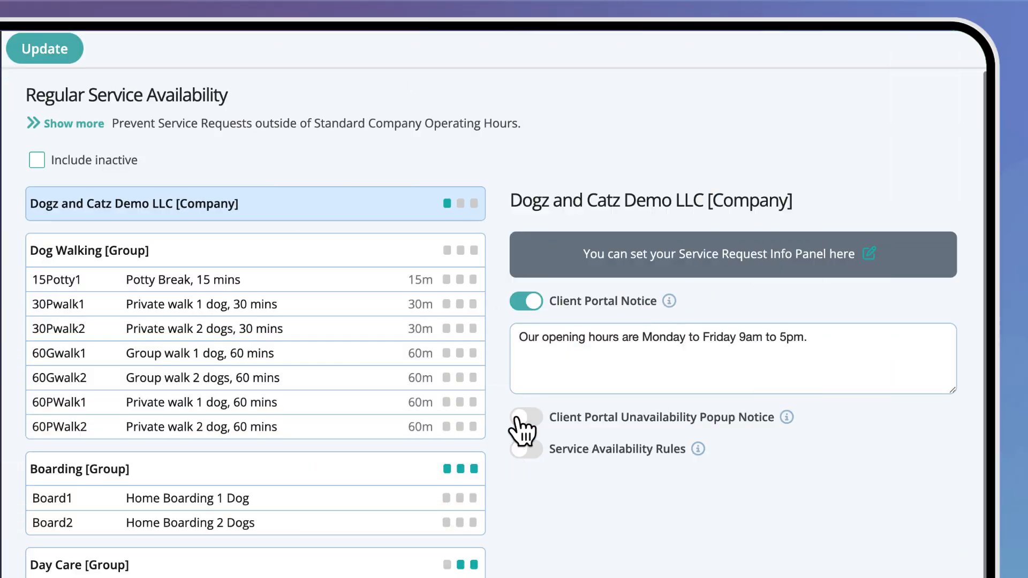
# Step: Enable the company's Client Portal Unavailability Popup Notice with the reason "Sorry, we are not open at weekends." and save it
pyautogui.click(525, 417)
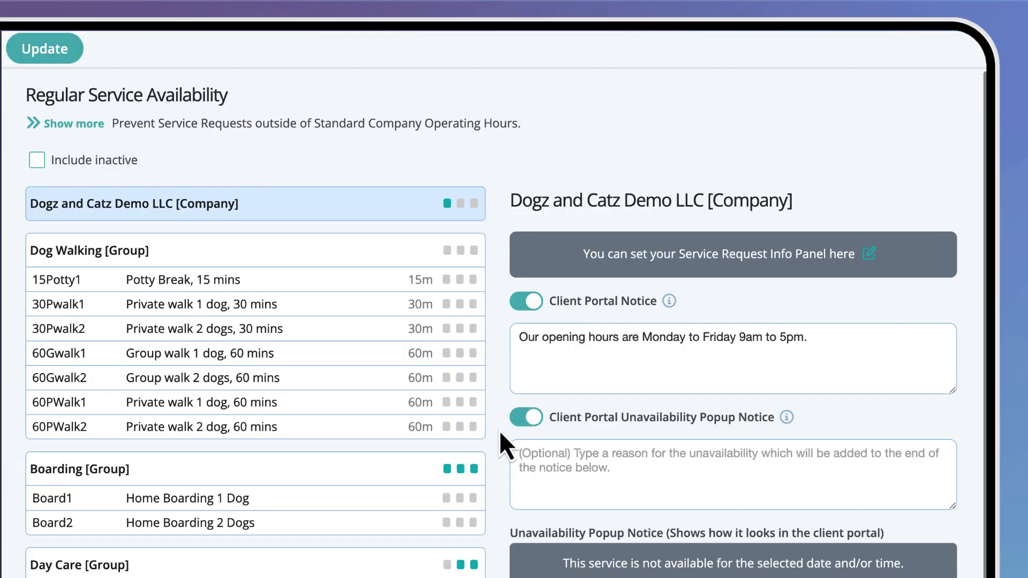
pyautogui.click(524, 448)
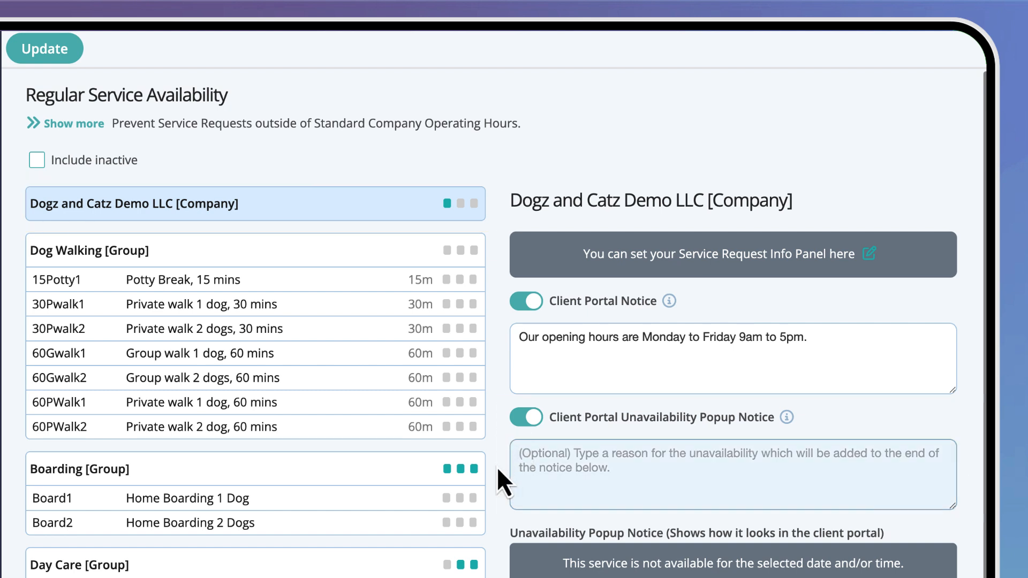
pyautogui.write('Sorry, we are not open at weekends.')
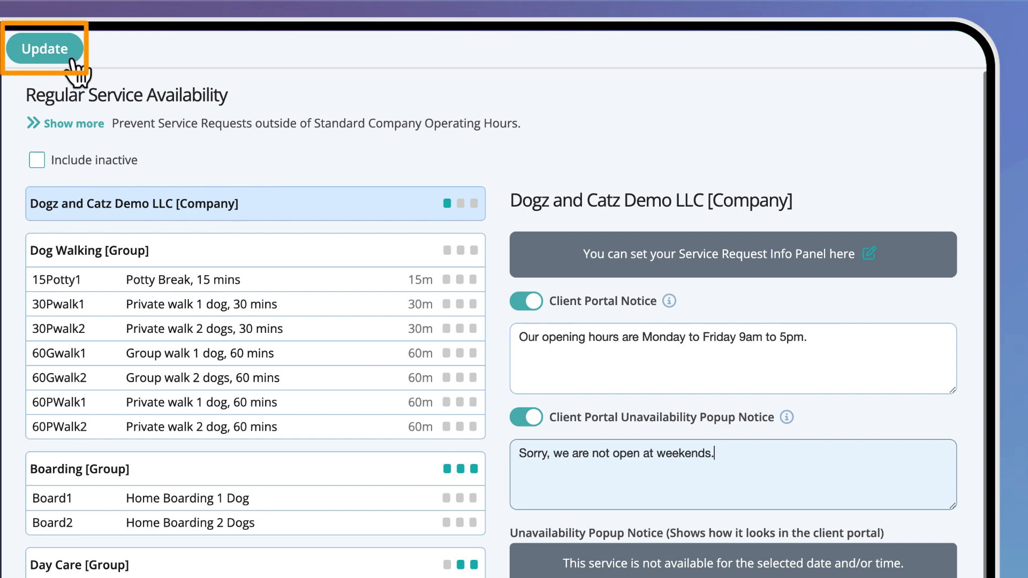
pyautogui.click(53, 51)
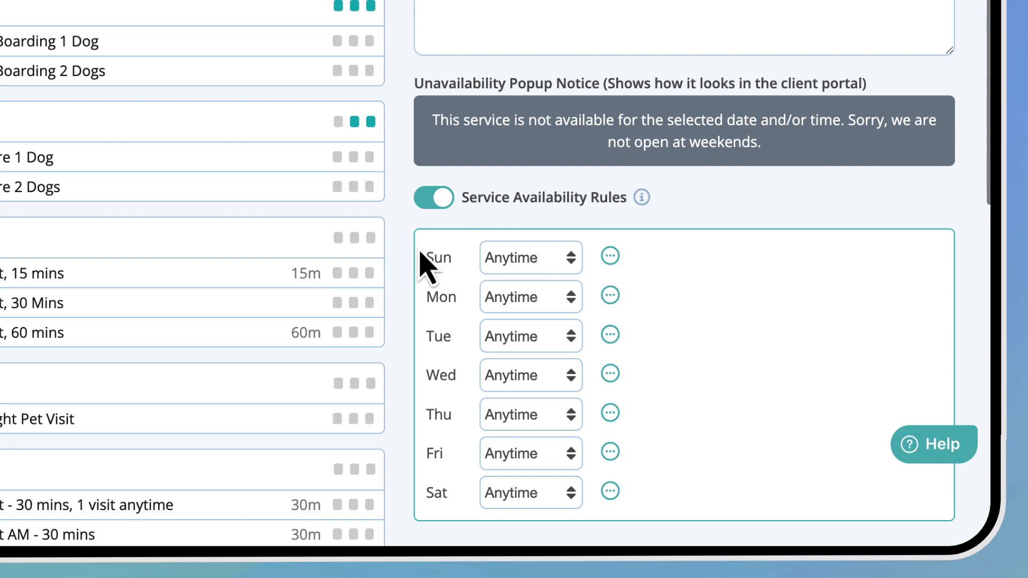
# Step: Set Sunday to Unavailable in the company's Service Availability Rules
pyautogui.click(569, 258)
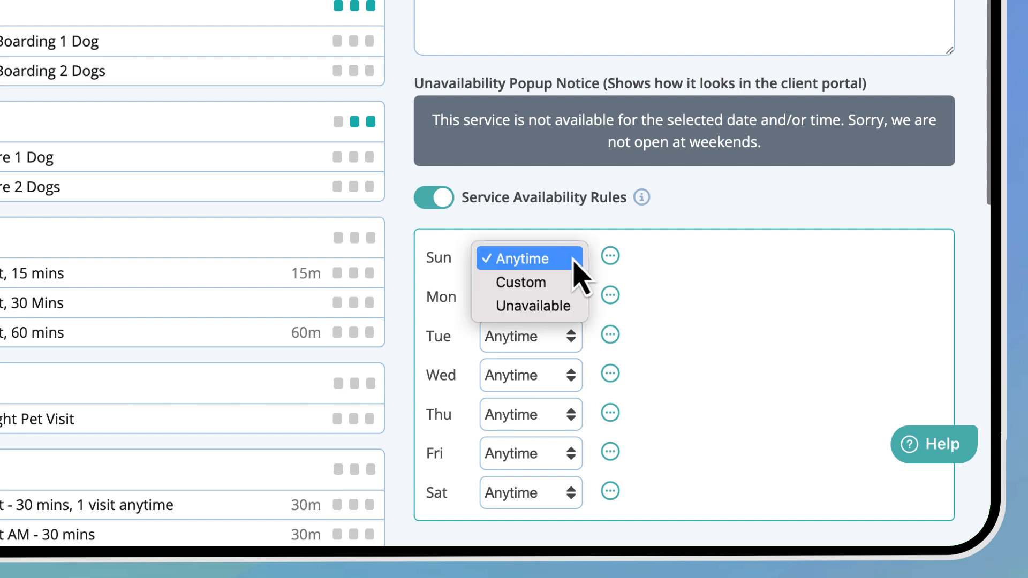
pyautogui.click(565, 308)
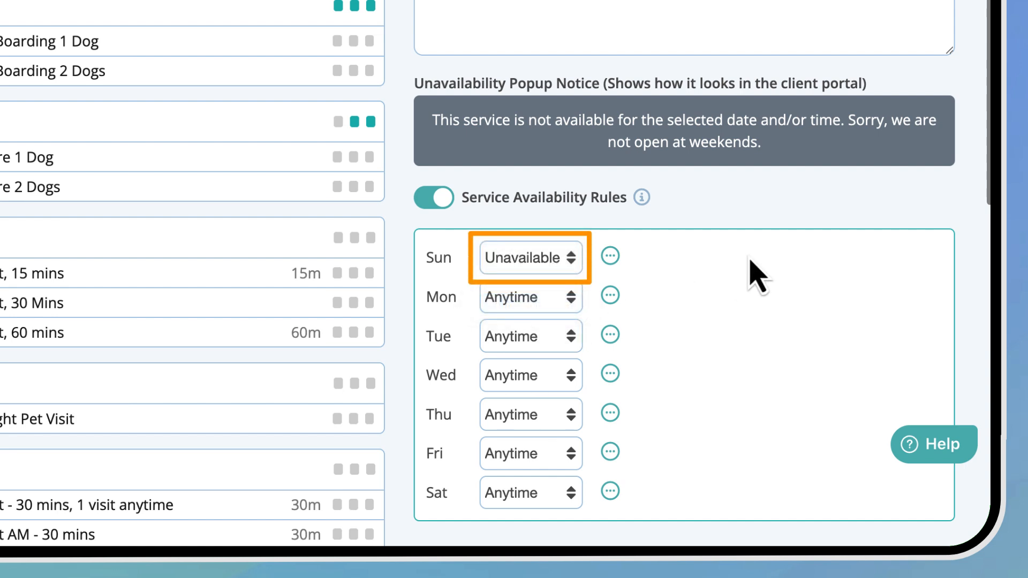
# Step: Change Sunday's availability rule to Custom with a single shift from 9:00am to 11:30am
pyautogui.click(568, 258)
pyautogui.click(566, 241)
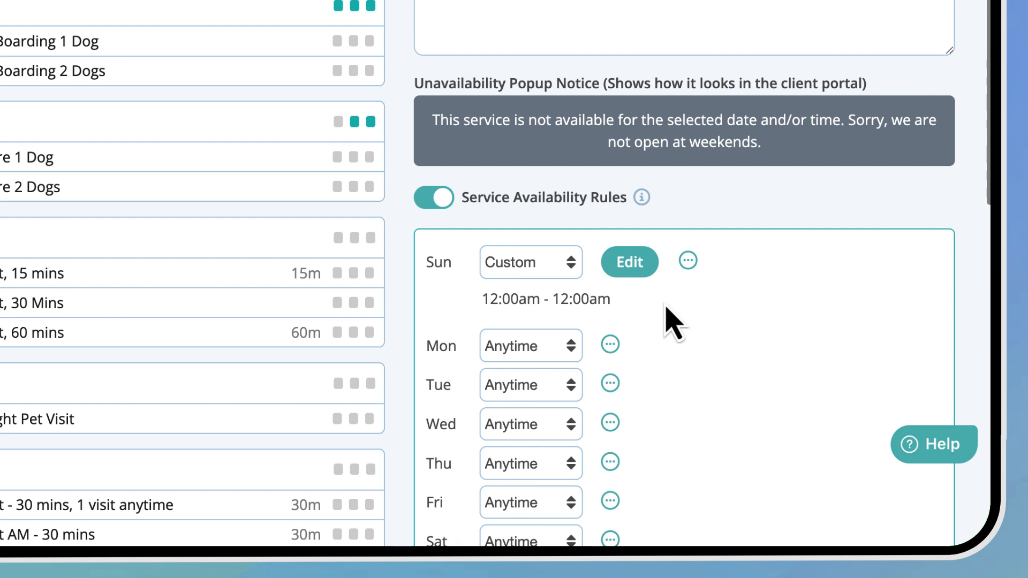
pyautogui.click(642, 264)
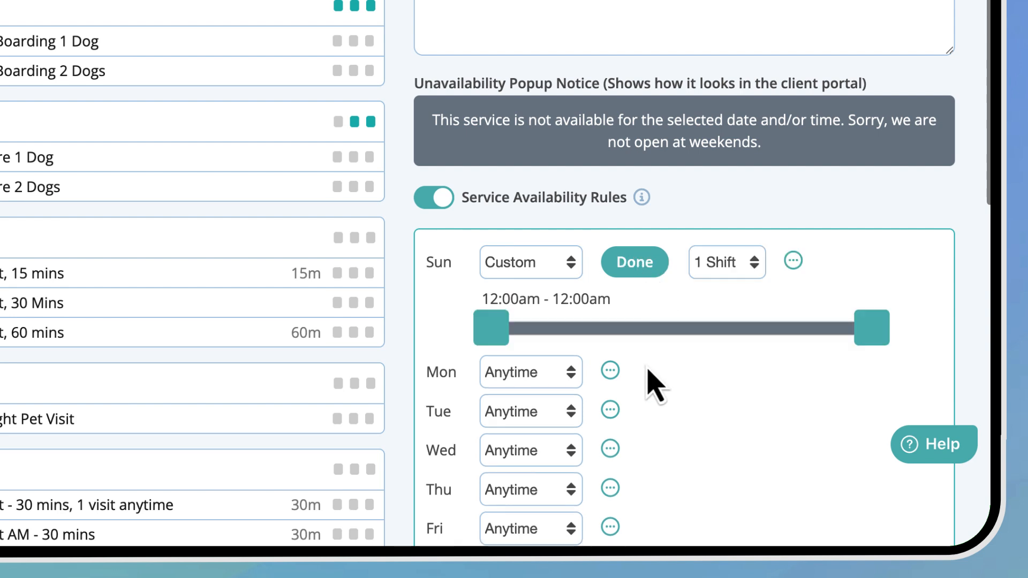
pyautogui.moveTo(491, 330); pyautogui.dragTo(563, 329)
pyautogui.moveTo(602, 324); pyautogui.dragTo(632, 329)
pyautogui.moveTo(876, 329); pyautogui.dragTo(673, 339)
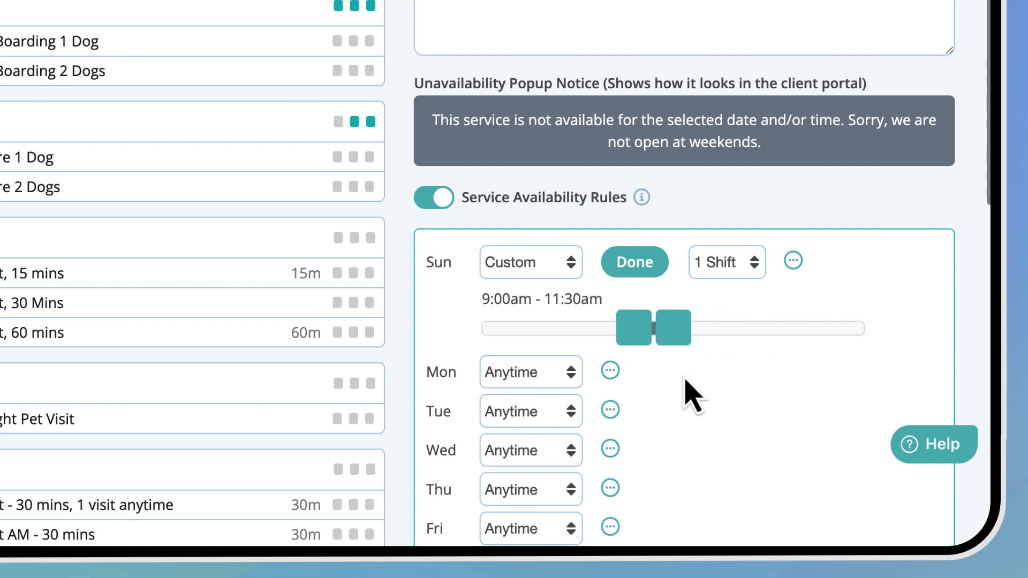
# Step: Add a second Sunday shift from 12:30pm to 3:00pm to the custom availability rule and finish editing it
pyautogui.click(750, 274)
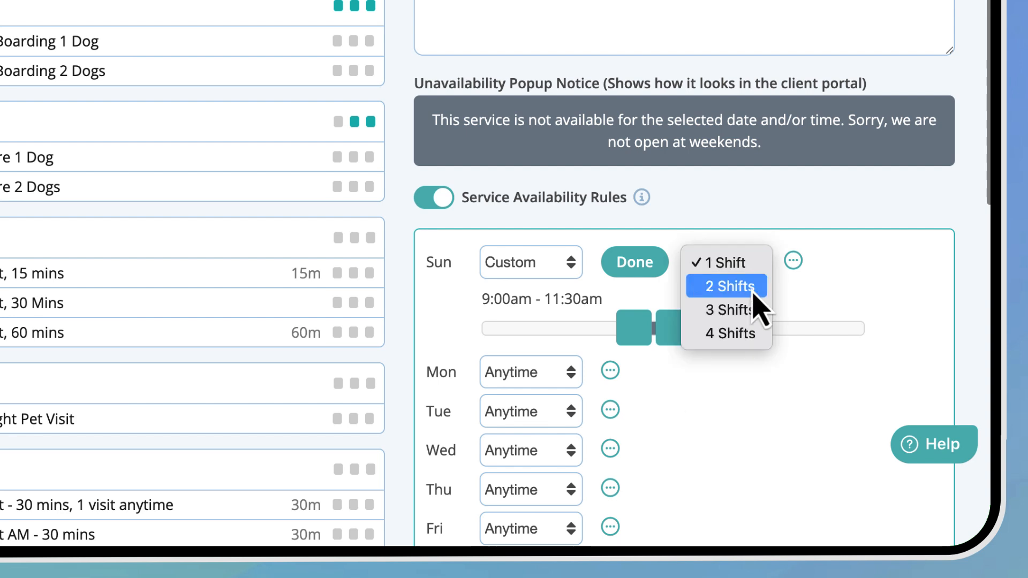
pyautogui.click(754, 294)
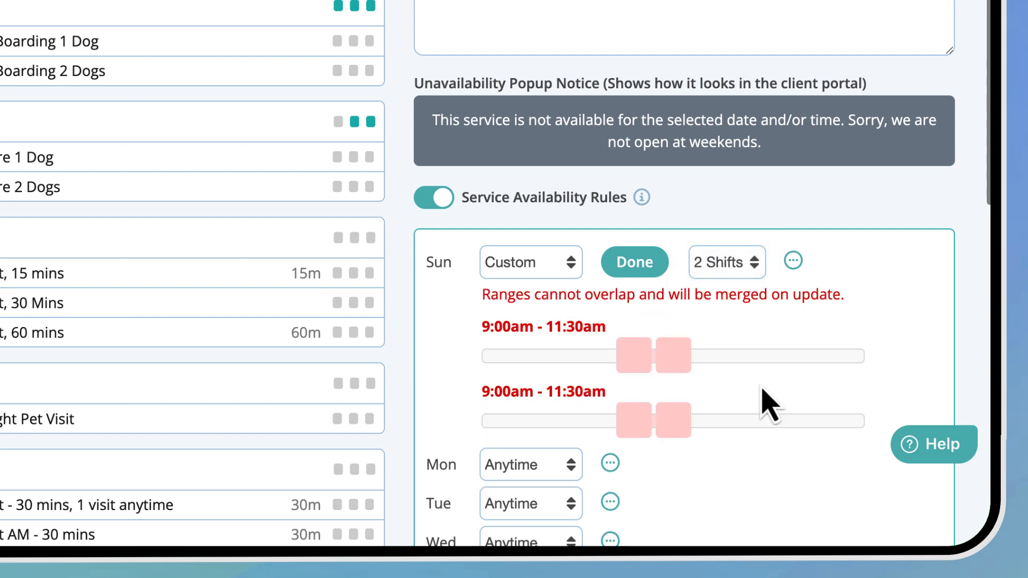
pyautogui.moveTo(680, 423); pyautogui.dragTo(762, 420)
pyautogui.moveTo(640, 421); pyautogui.dragTo(682, 415)
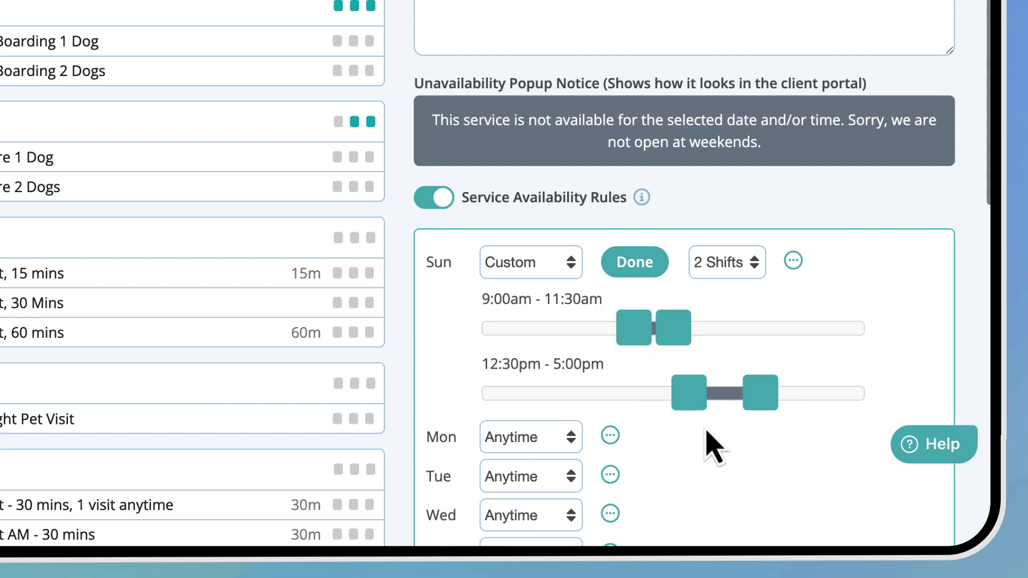
pyautogui.moveTo(757, 394); pyautogui.dragTo(718, 409)
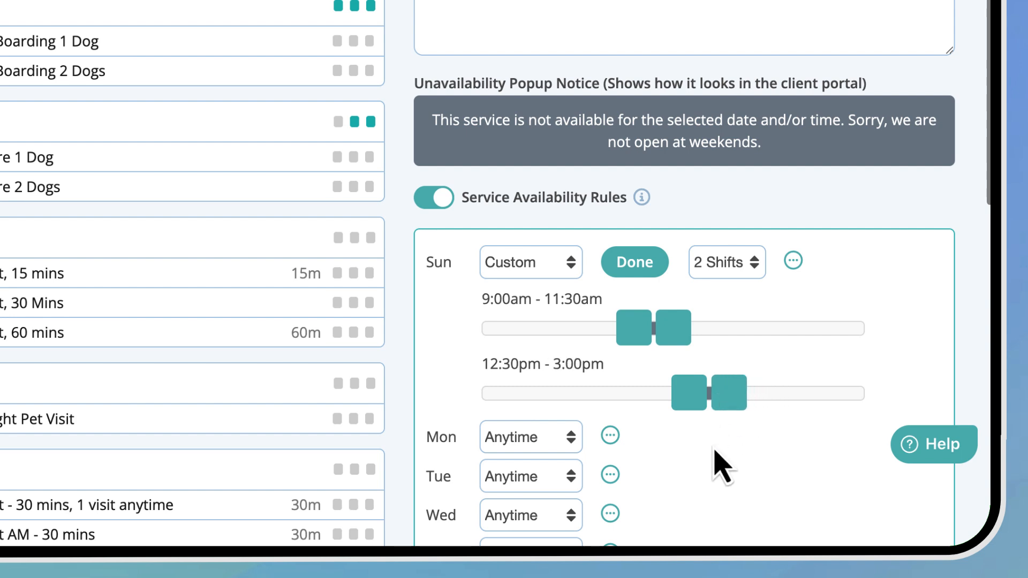
pyautogui.click(643, 267)
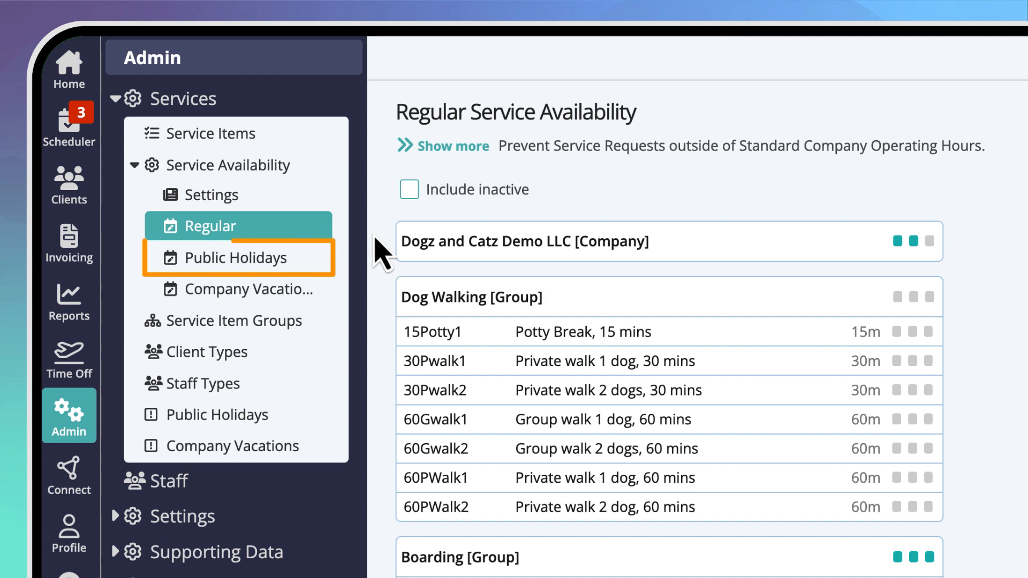
# Step: Enable the company's Service Availability Rules for public holidays, set Sunday to Unavailable, copy it to all days and save
pyautogui.click(306, 259)
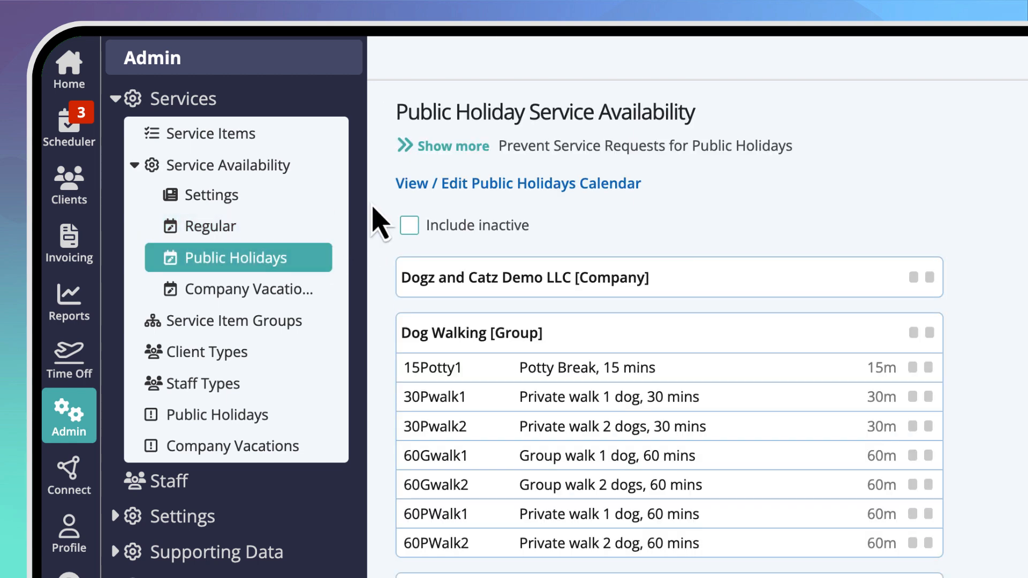
pyautogui.click(861, 283)
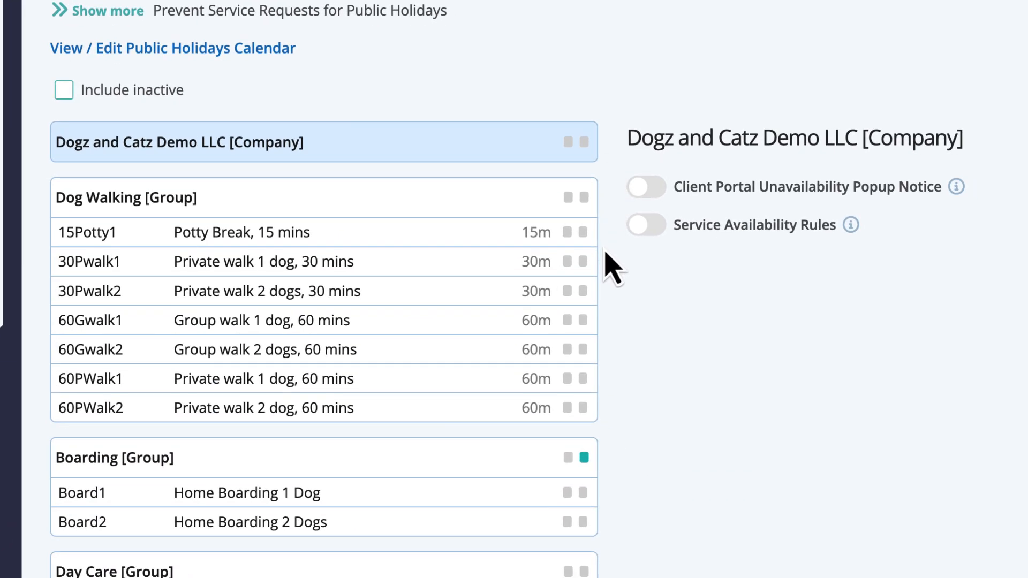
pyautogui.click(658, 229)
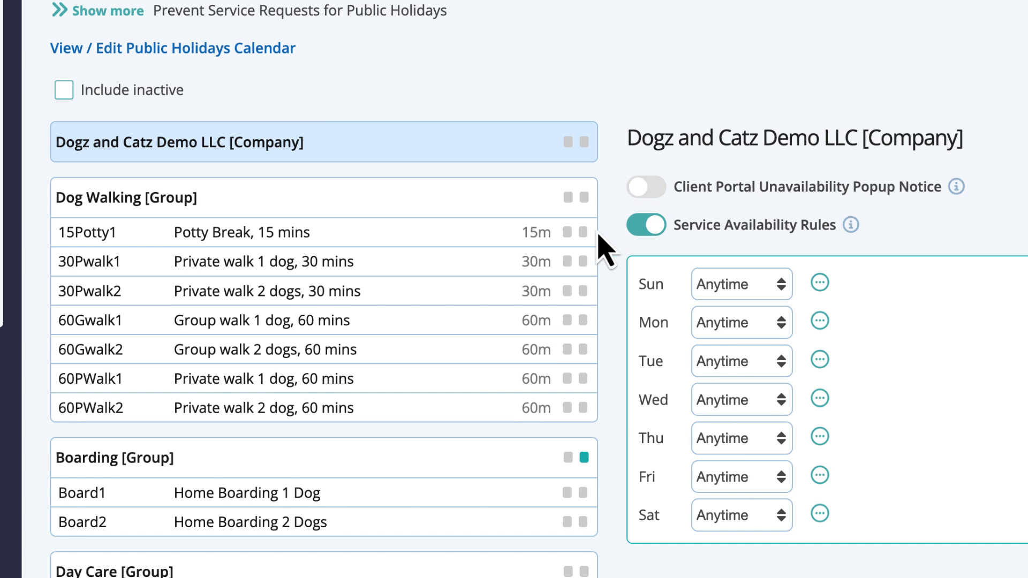
pyautogui.click(785, 287)
pyautogui.click(788, 349)
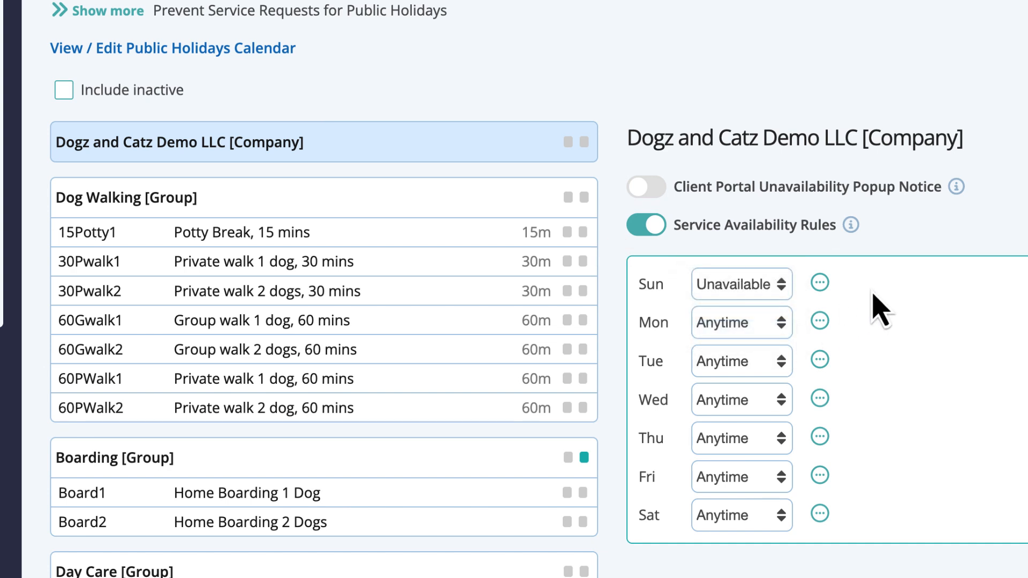
pyautogui.click(820, 283)
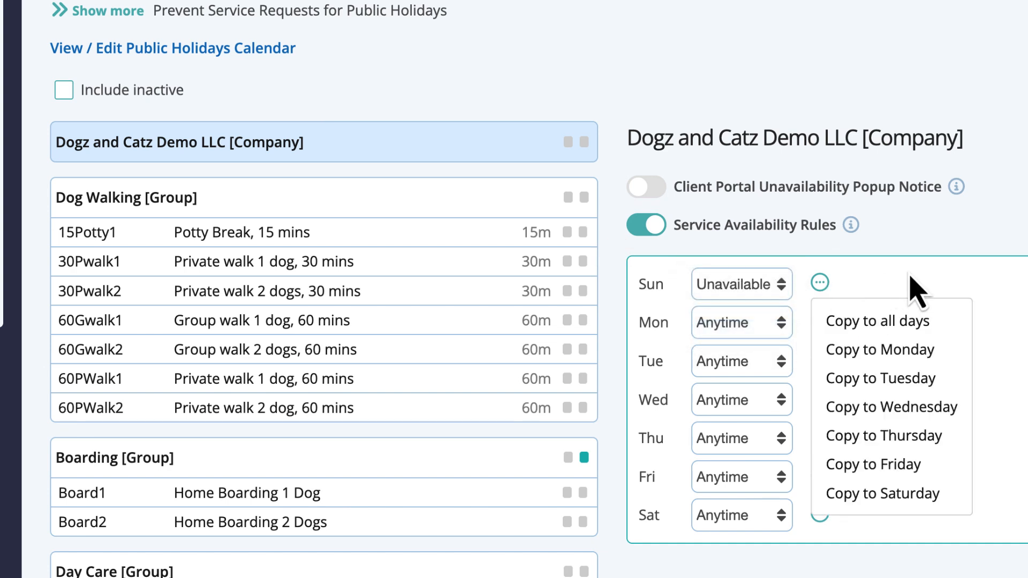
pyautogui.click(938, 323)
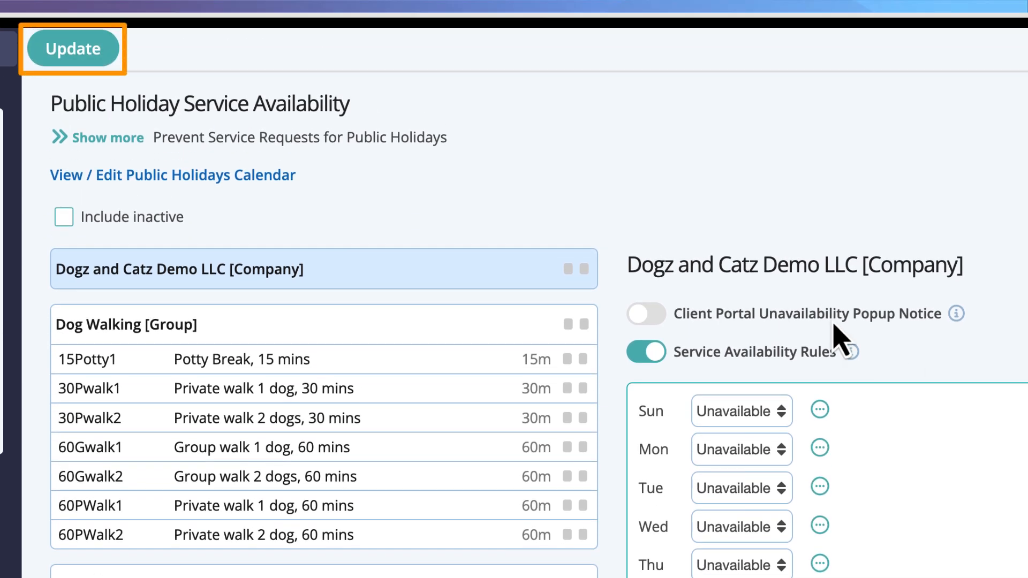
pyautogui.click(102, 58)
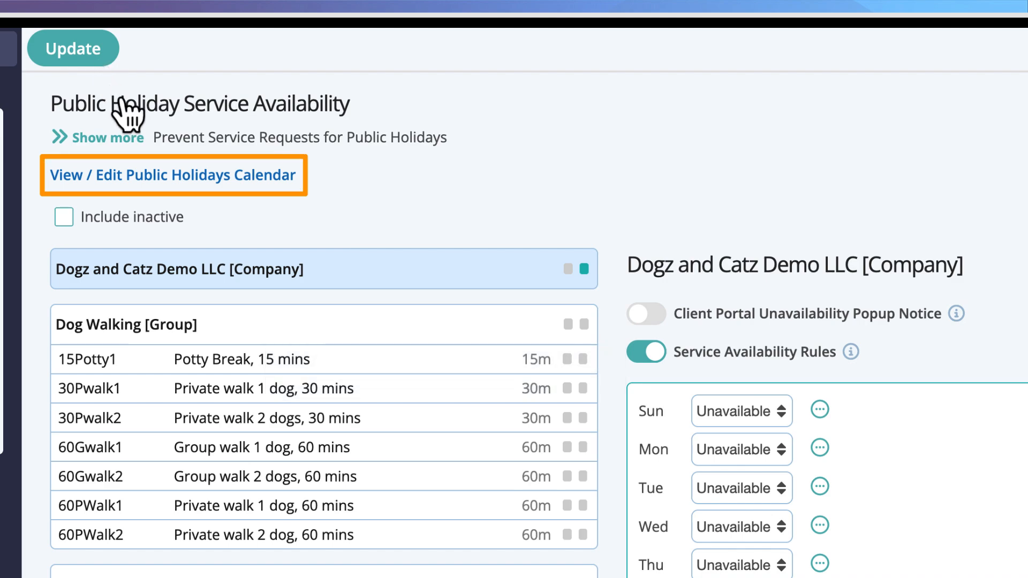
# Step: Mark 25 December and 27 November 2025 in the public holidays calendar, save the dates and return to Public Holiday Service Availability
pyautogui.click(185, 182)
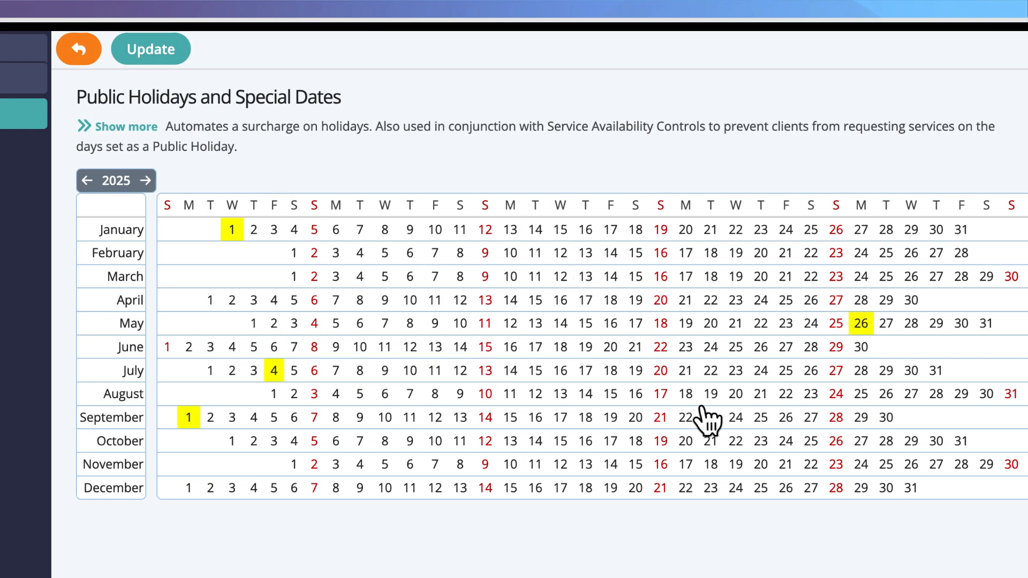
pyautogui.click(761, 488)
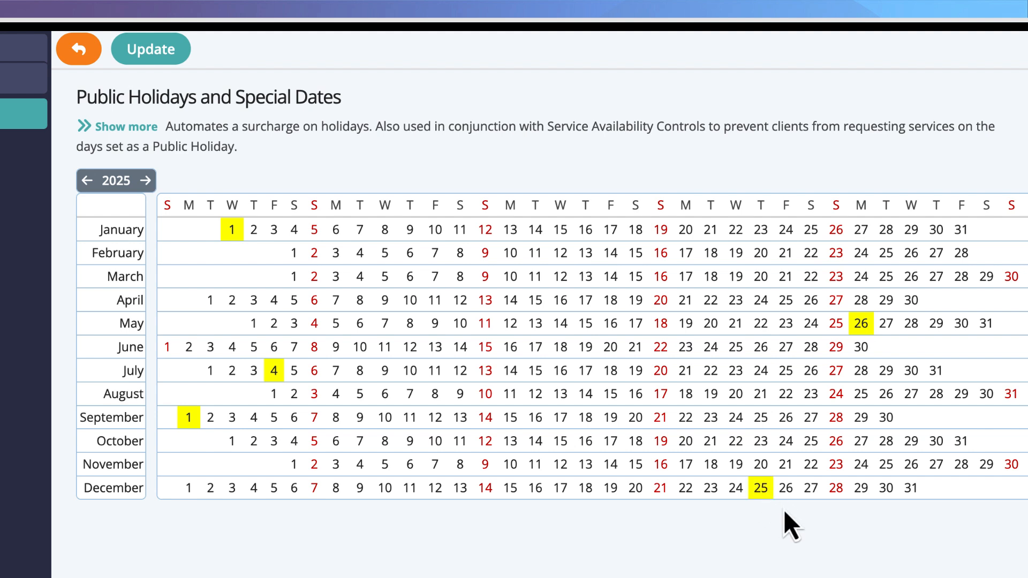
pyautogui.click(936, 465)
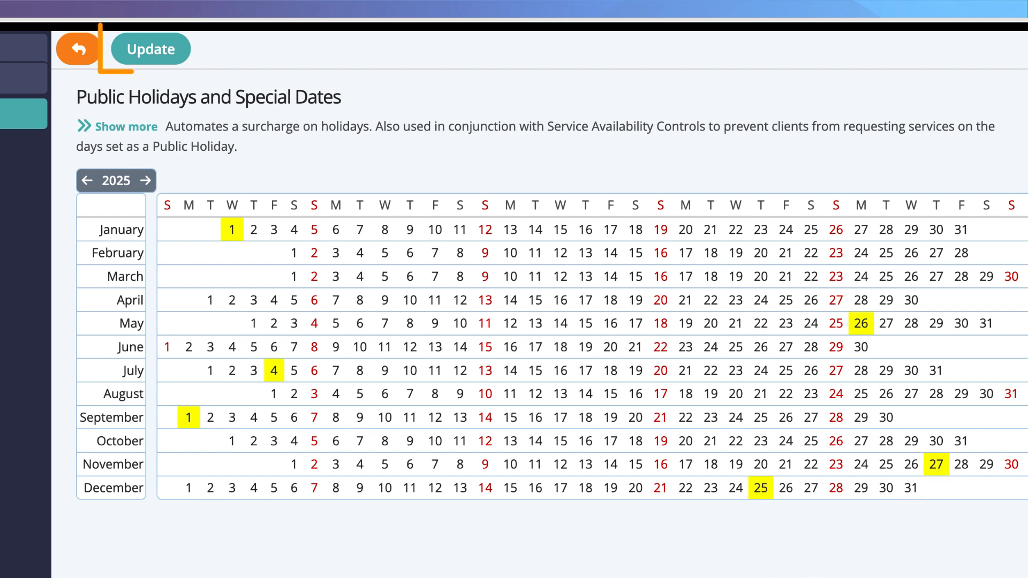
pyautogui.click(154, 51)
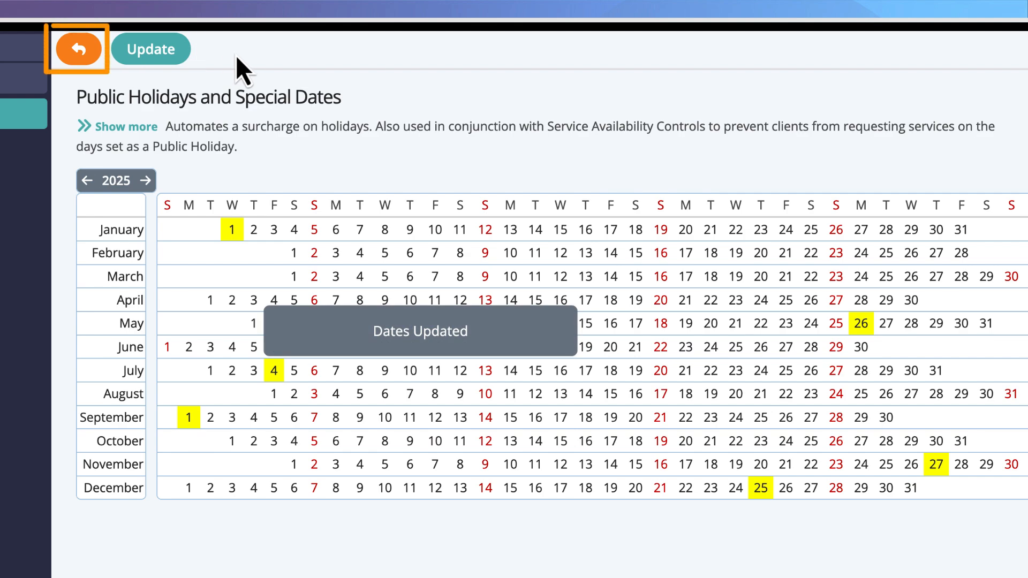
pyautogui.click(79, 48)
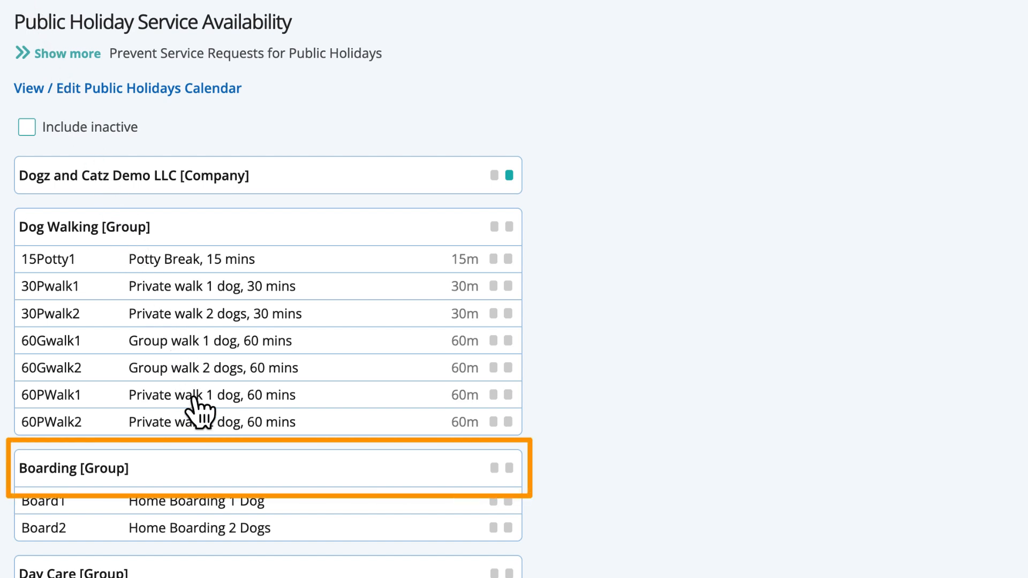
# Step: Enable Service Availability Rules for the Boarding group on public holidays, keeping every day at Anytime, and save
pyautogui.click(229, 484)
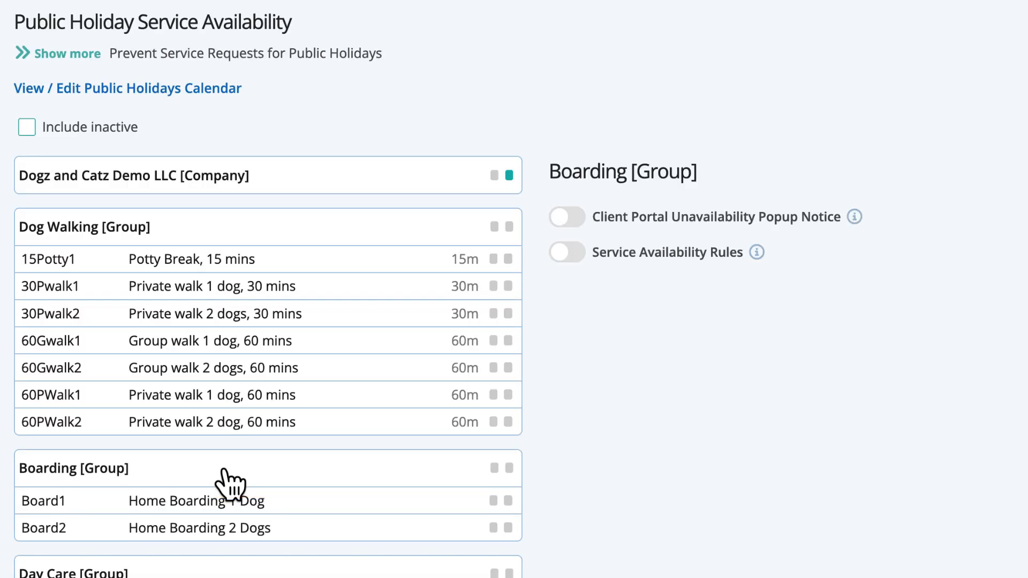
pyautogui.click(567, 252)
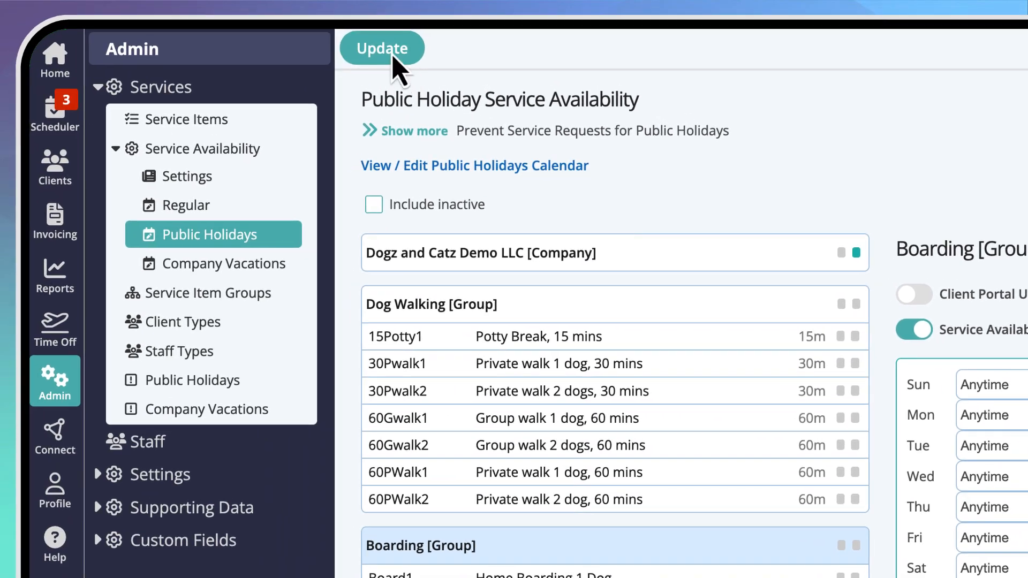
pyautogui.click(394, 56)
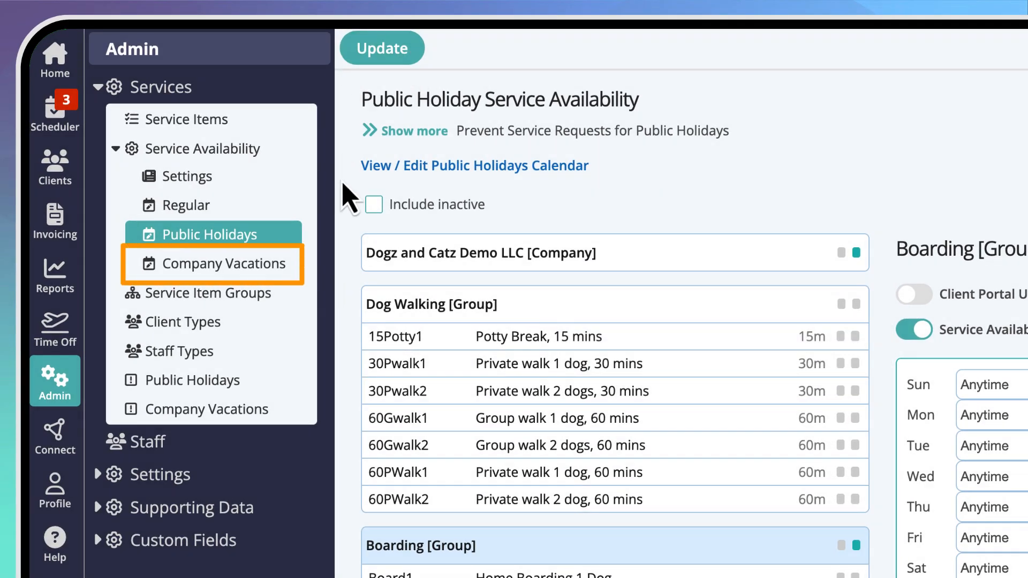
# Step: Enable the company's Service Availability Rules for company vacations, set Sunday to Unavailable, copy it to all days and save
pyautogui.click(292, 265)
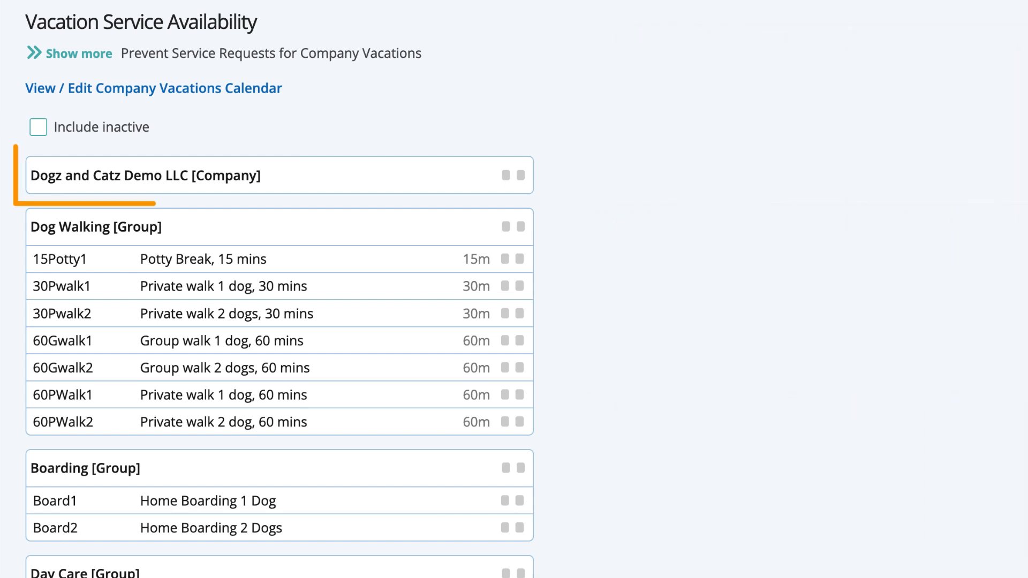
pyautogui.click(380, 176)
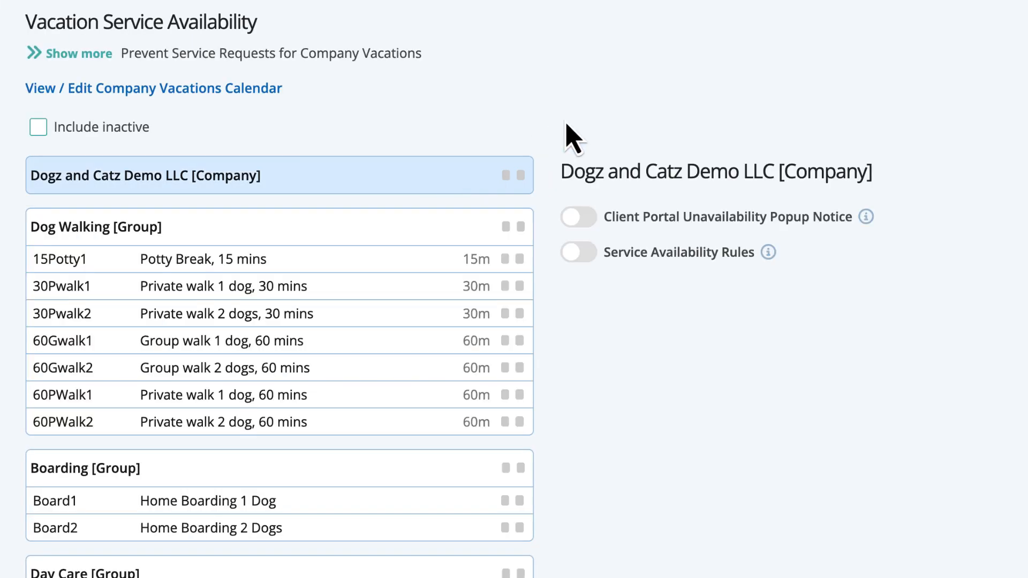
pyautogui.click(579, 255)
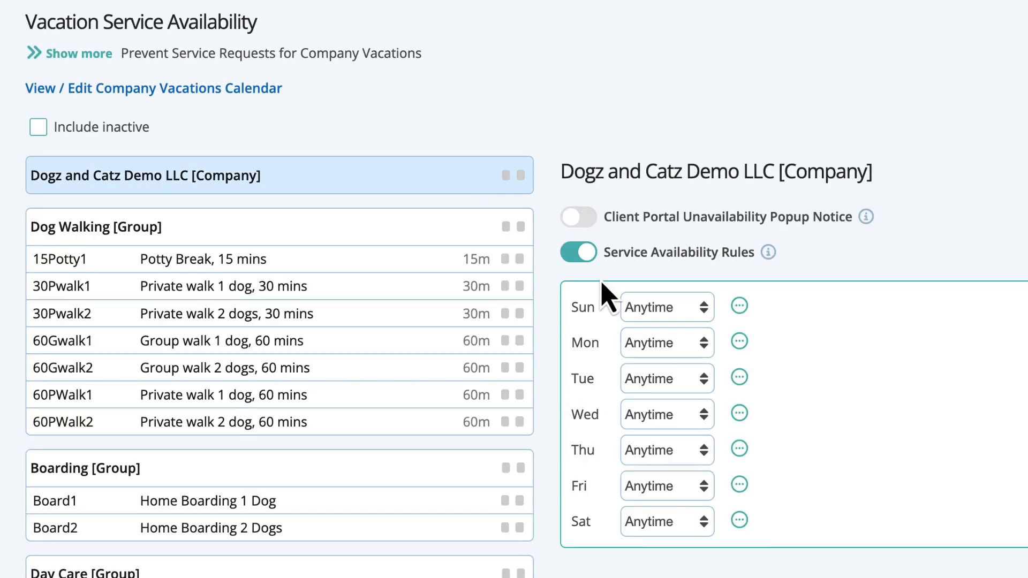
pyautogui.click(707, 320)
pyautogui.click(704, 352)
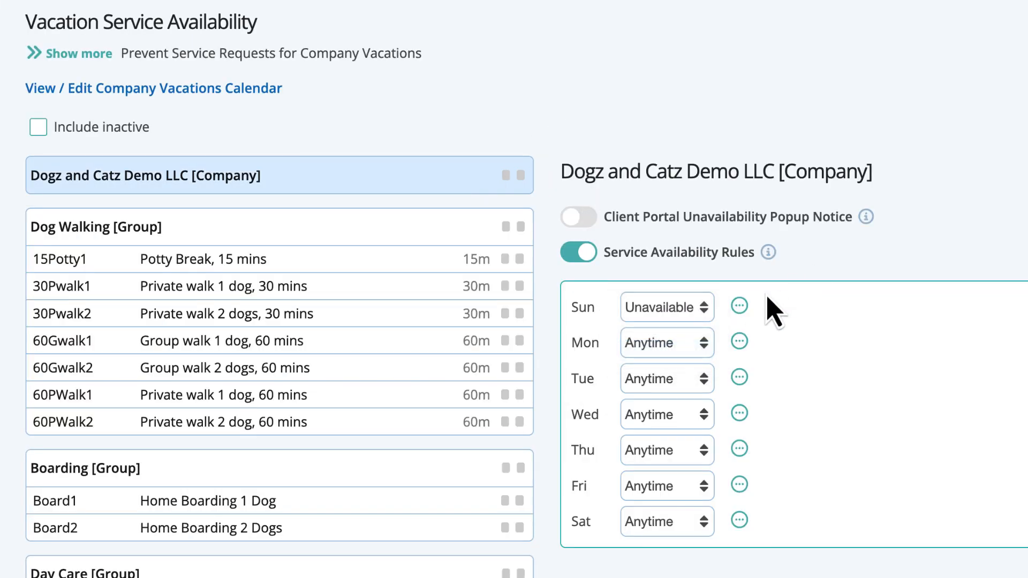
pyautogui.click(740, 306)
pyautogui.click(774, 338)
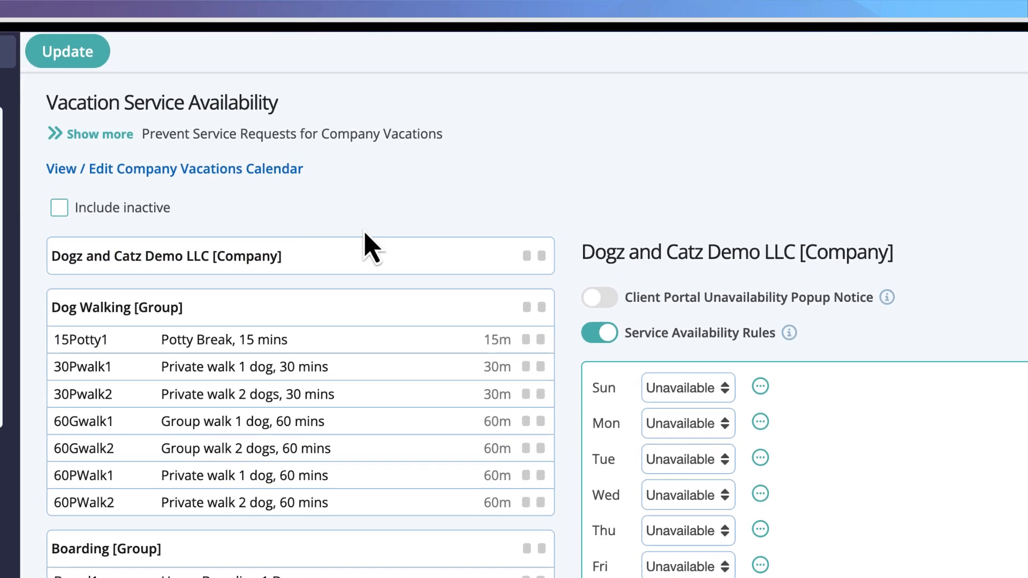
pyautogui.click(76, 62)
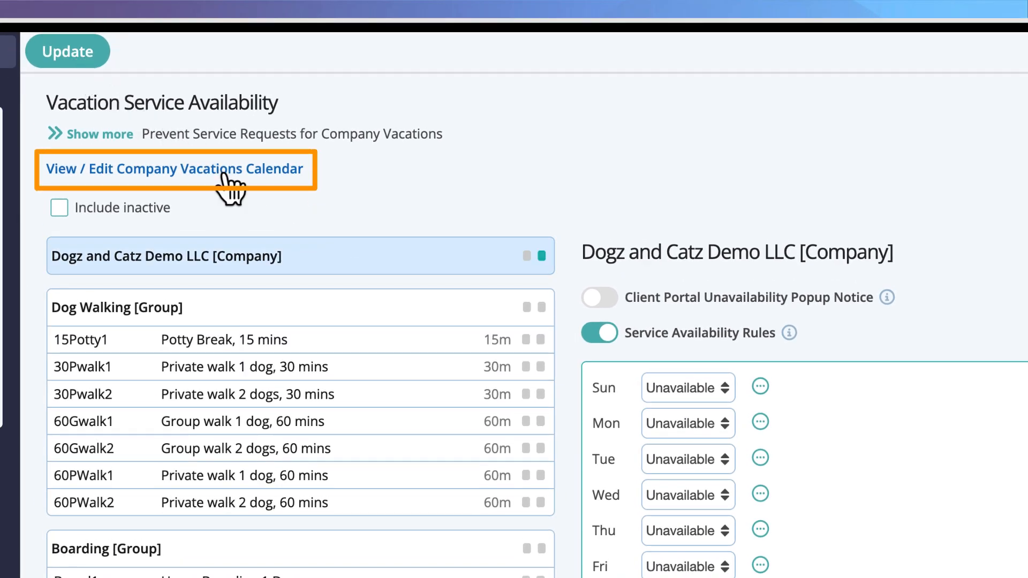
# Step: Mark 26 to 31 December 2025 in the company vacations calendar, save it and return to Vacation Service Availability
pyautogui.click(225, 170)
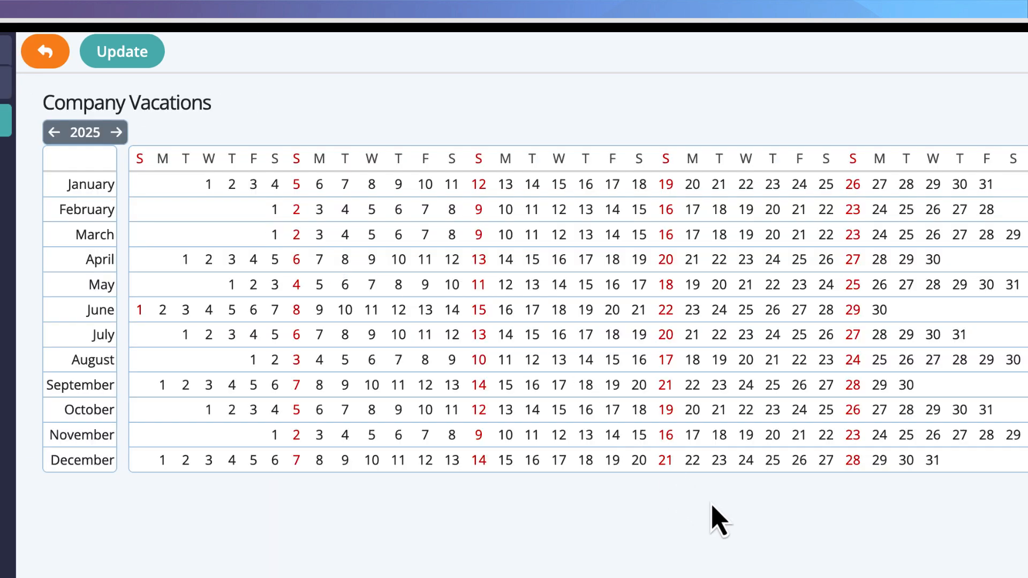
pyautogui.moveTo(801, 463); pyautogui.dragTo(934, 465)
pyautogui.click(143, 64)
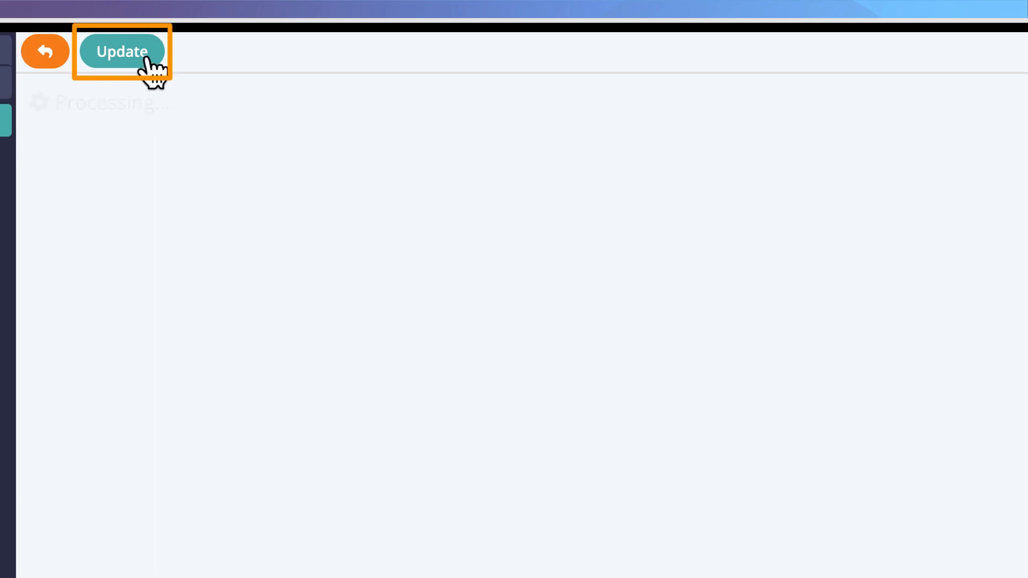
pyautogui.click(48, 63)
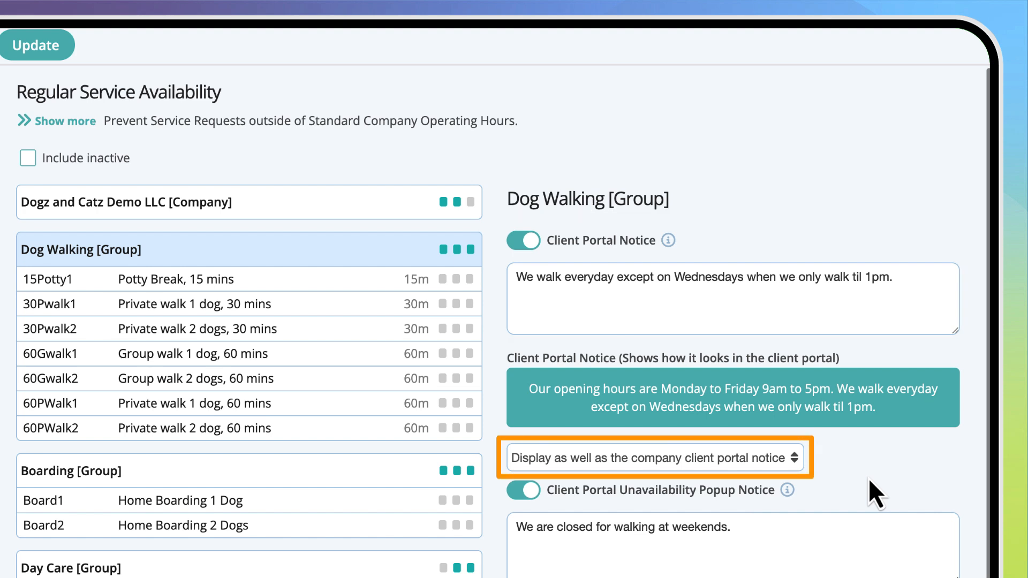
# Step: Try hiding the company client portal notice for the Dog Walking group, and restore displaying it as well as the group notice
pyautogui.click(790, 458)
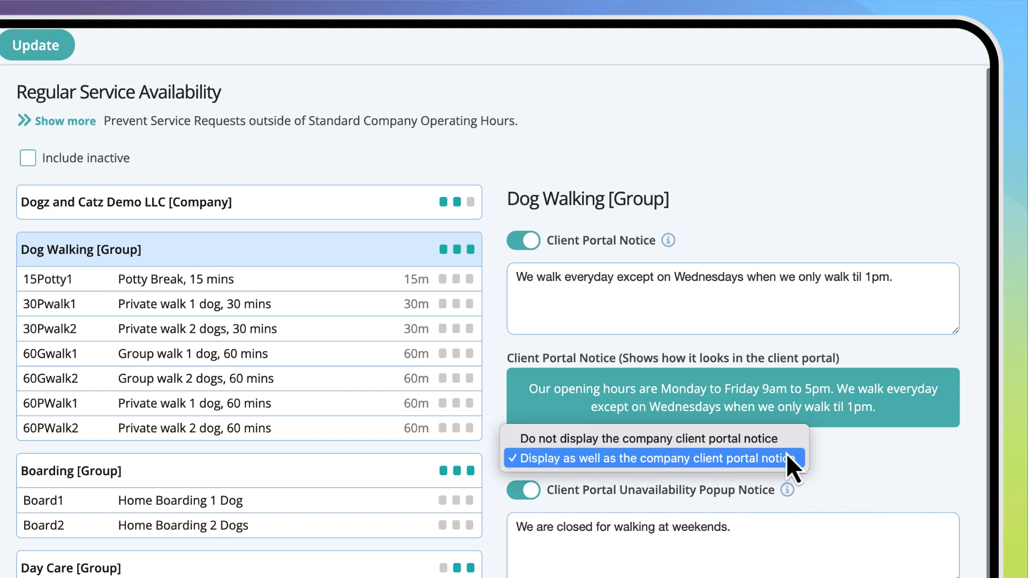
pyautogui.click(791, 438)
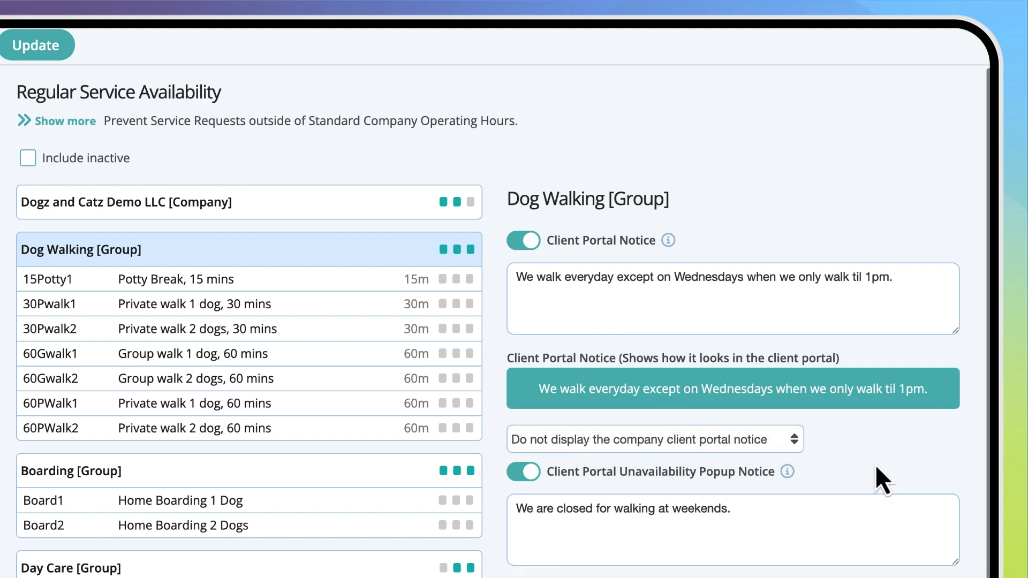
pyautogui.click(785, 441)
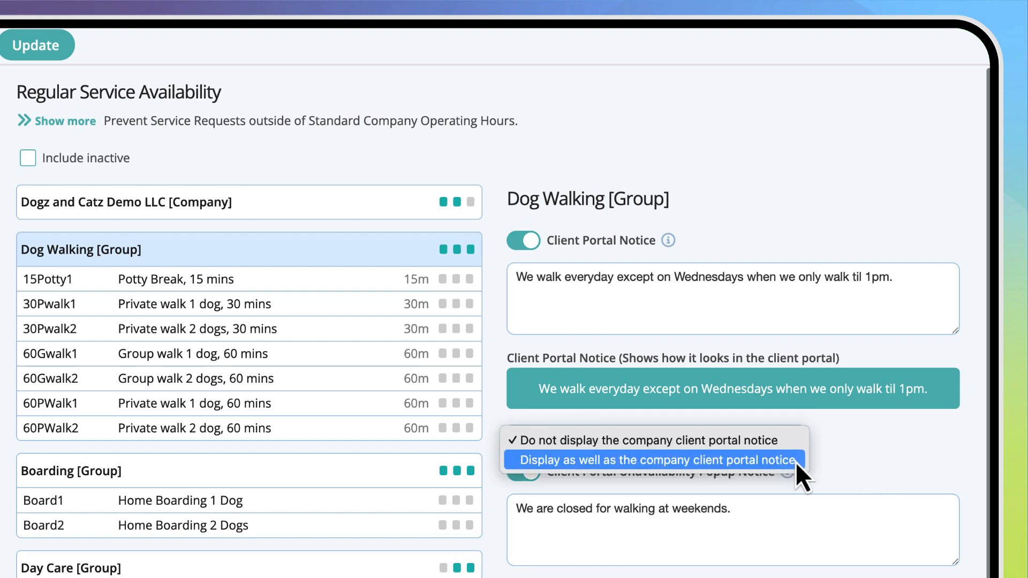
pyautogui.click(795, 461)
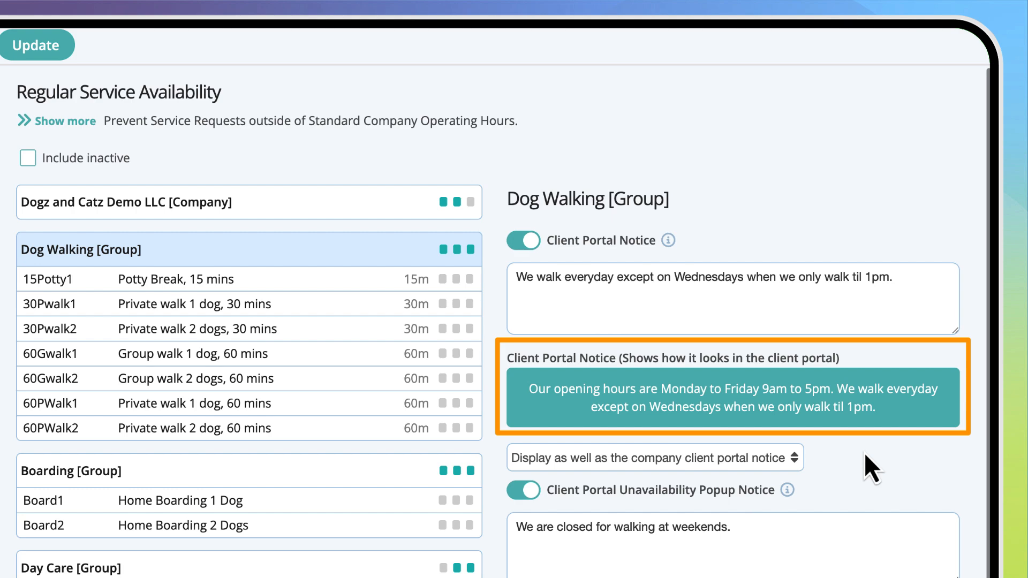
# Step: Set the Boarding group's client portal notice option to "Do not display the company client portal notice"
pyautogui.click(219, 474)
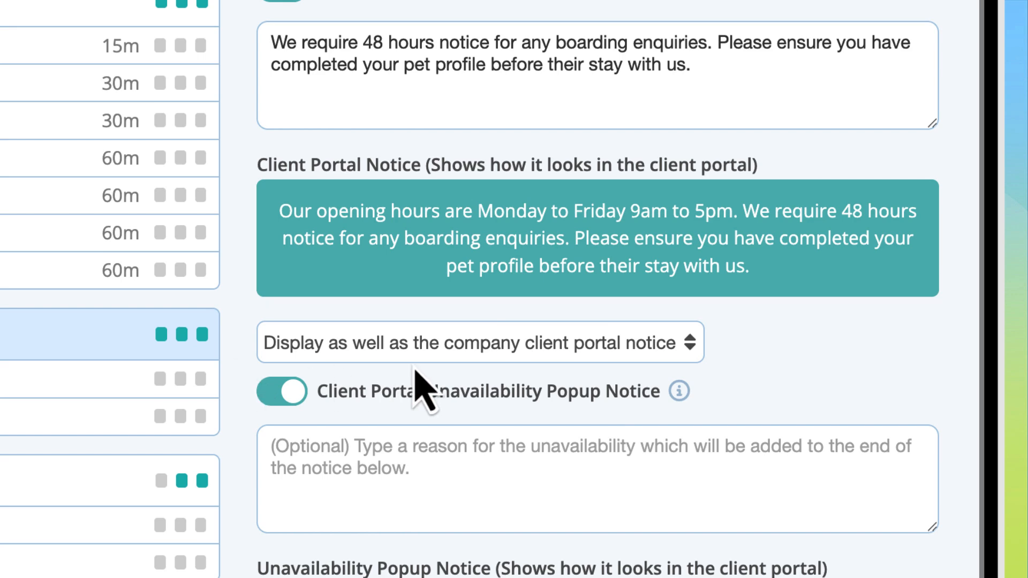
pyautogui.click(452, 345)
pyautogui.click(465, 322)
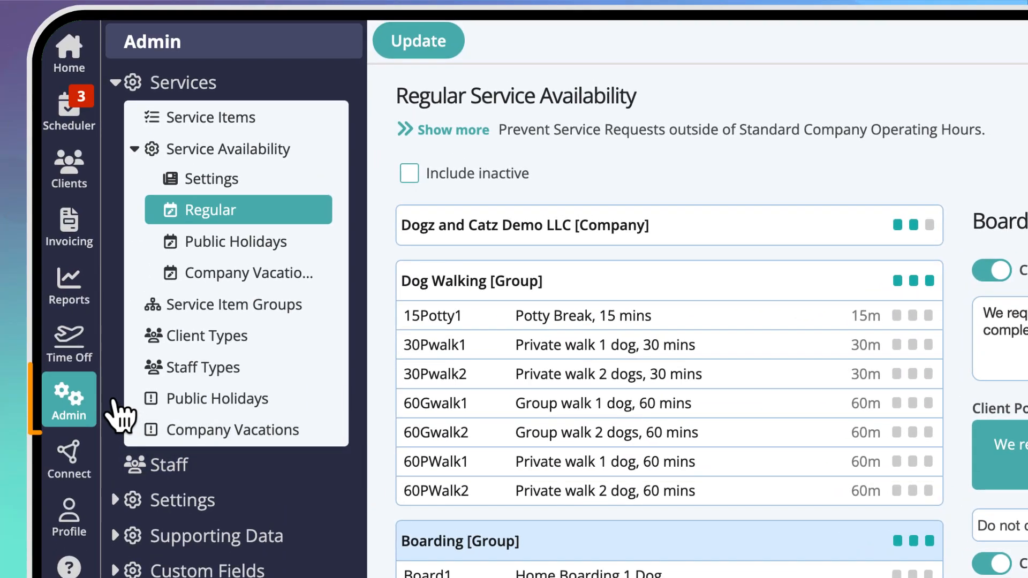
# Step: Open the Customize Portal page in the Client Portal admin settings
pyautogui.click(86, 396)
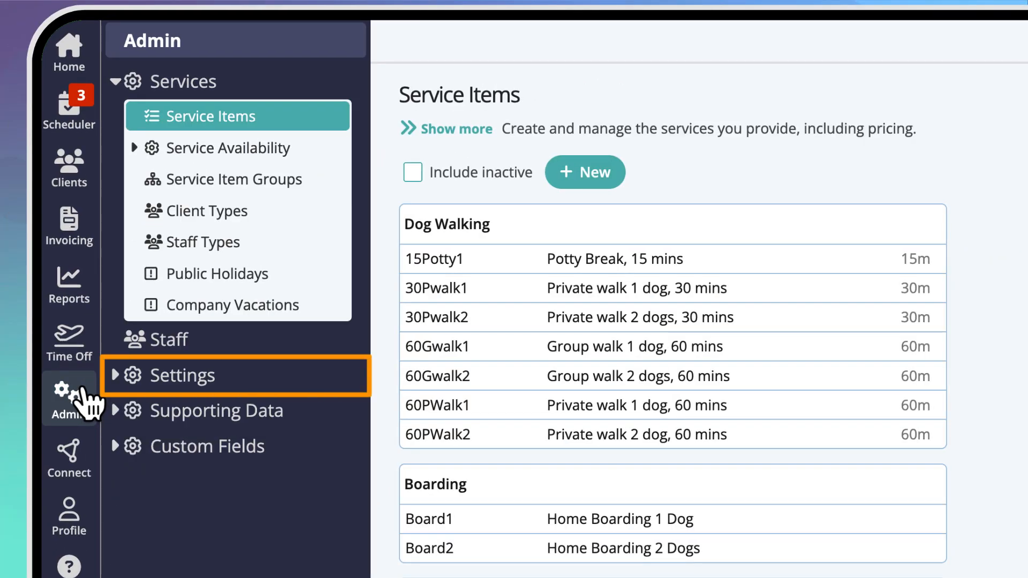
pyautogui.click(217, 380)
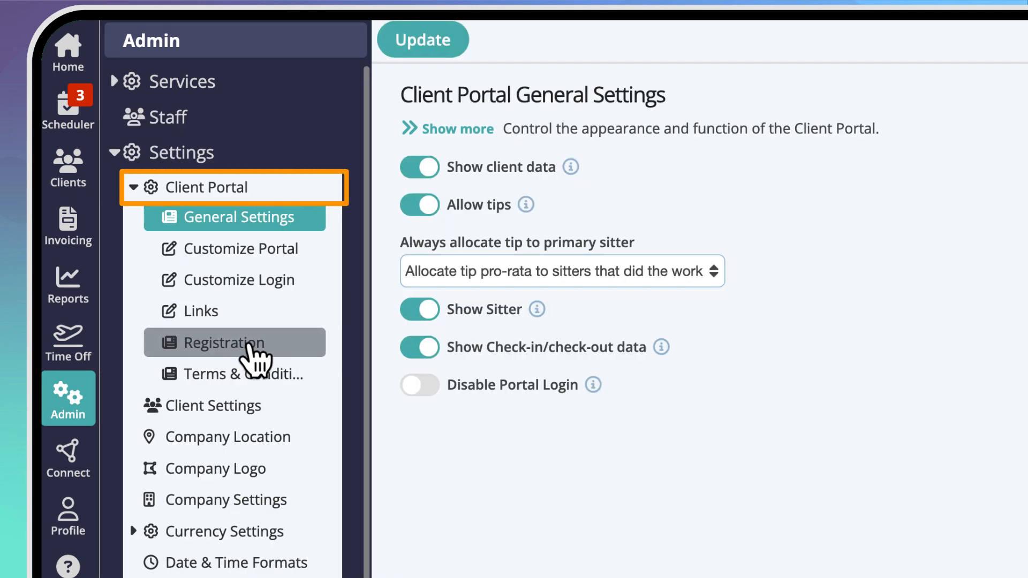
pyautogui.click(303, 255)
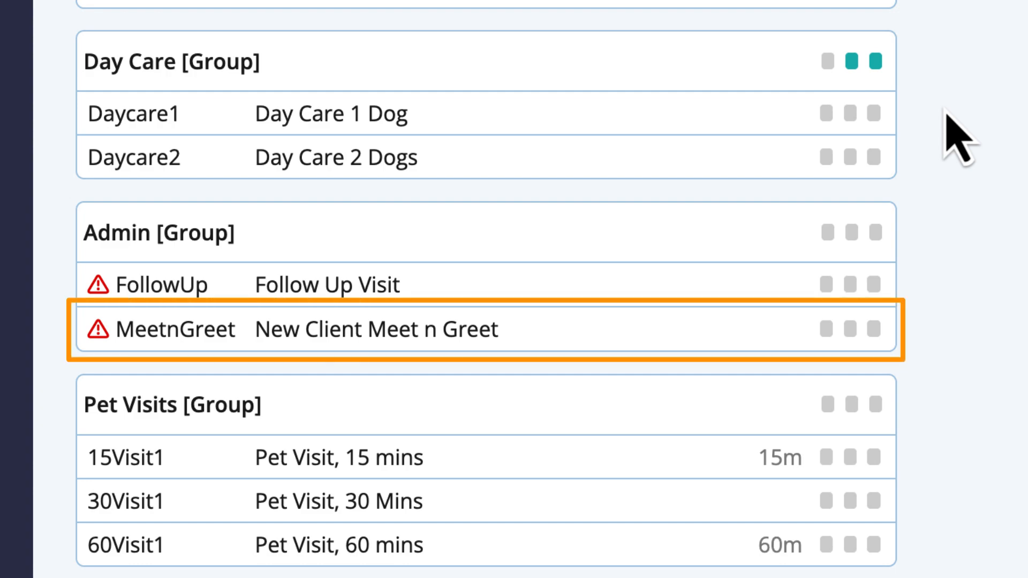
# Step: Turn on Show In Portal for the MeetnGreet service through its visibility warning, and save the service item
pyautogui.click(175, 331)
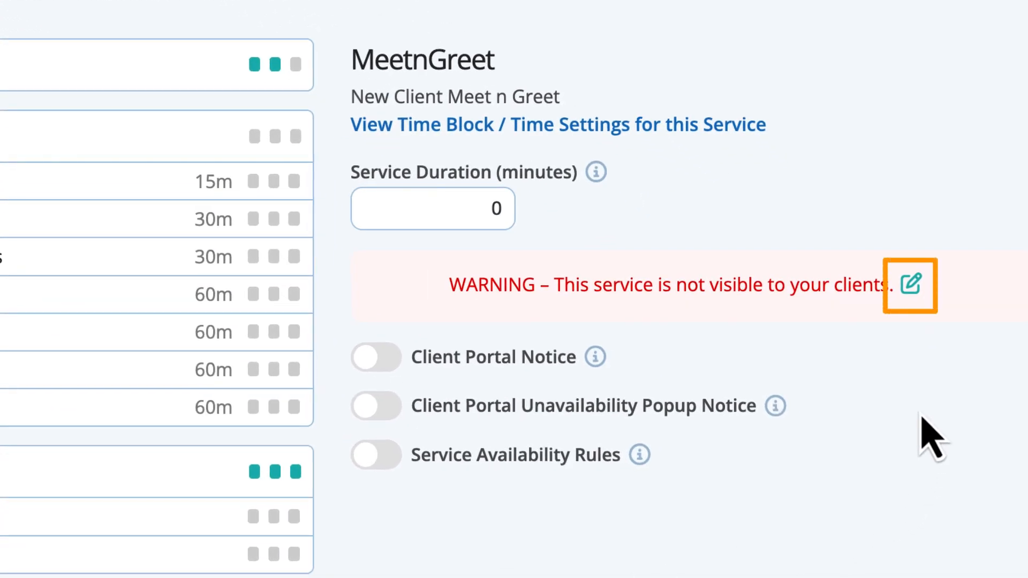
pyautogui.click(911, 284)
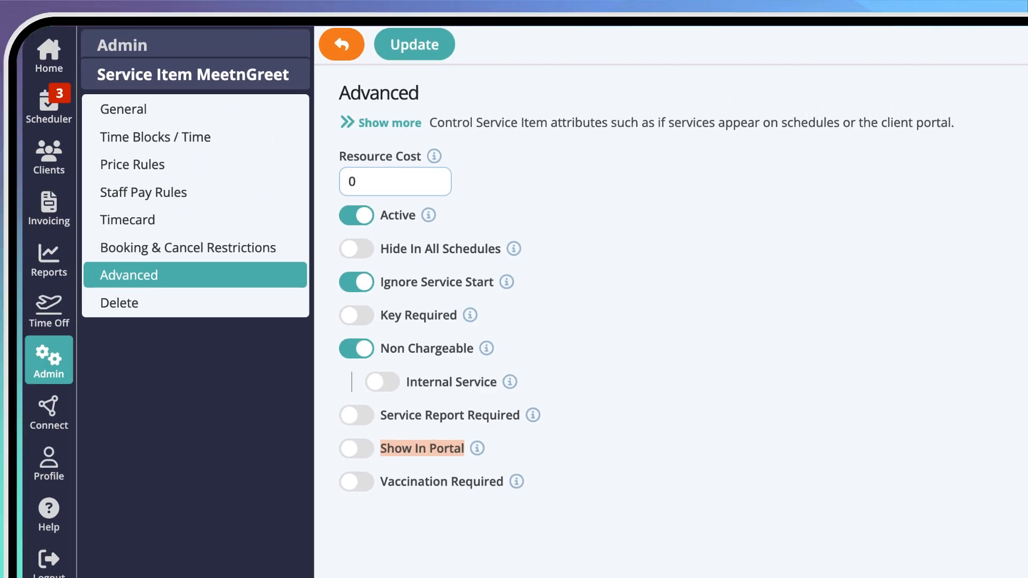
pyautogui.click(357, 451)
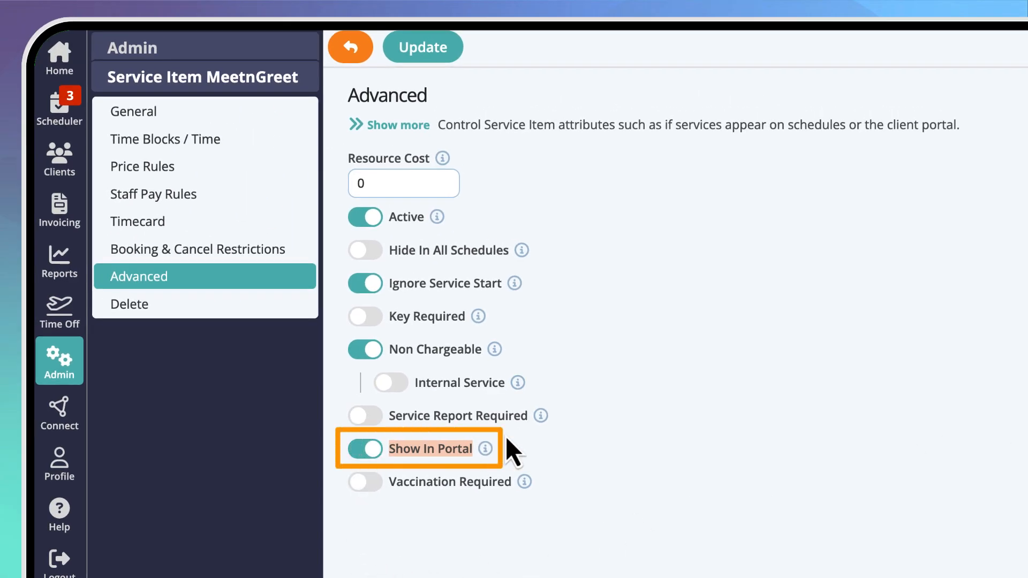
pyautogui.click(449, 49)
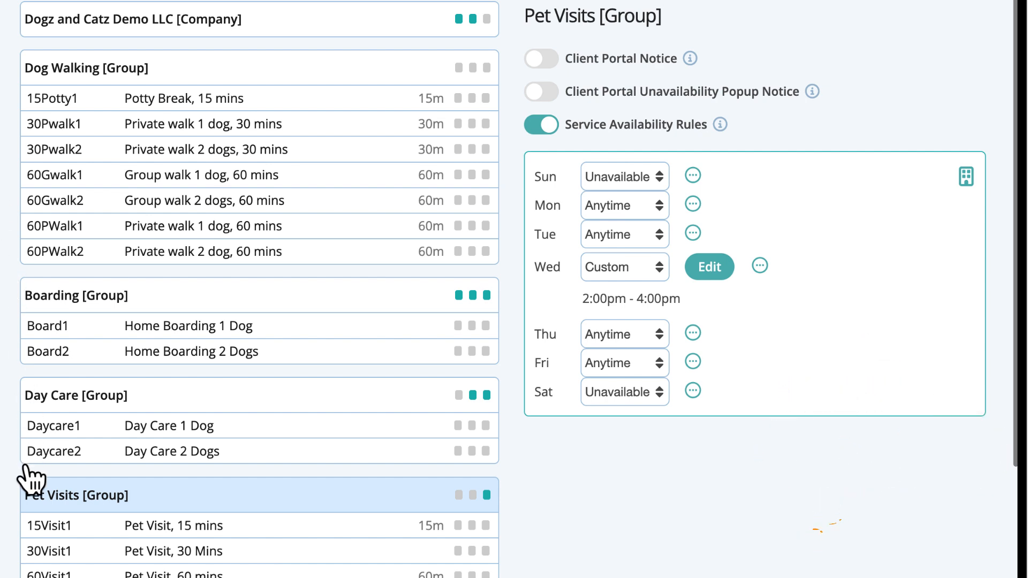
# Step: Enable Service Availability Rules for the 30Visit1 service and copy the rules from the Pet Visits group
pyautogui.click(276, 550)
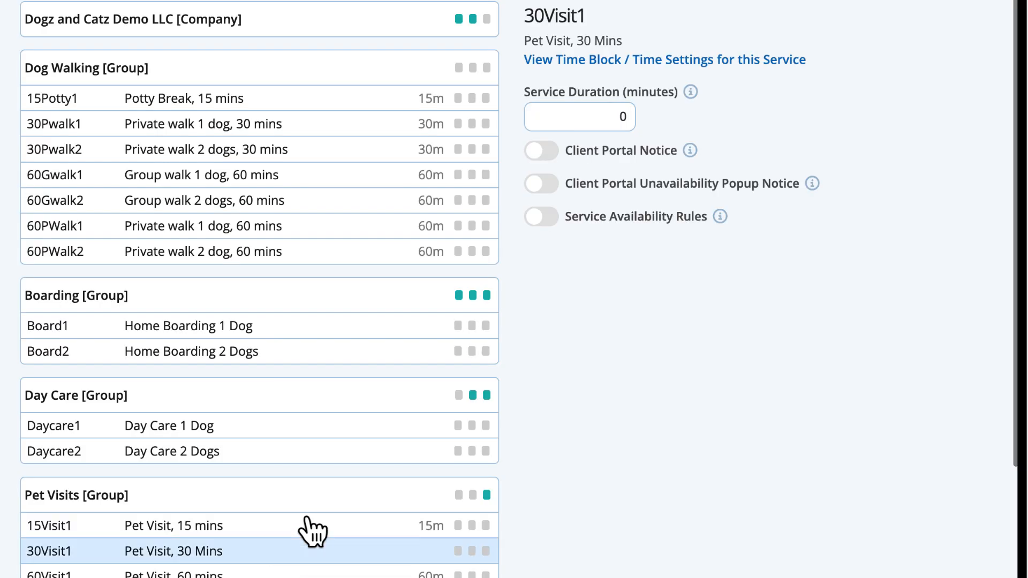
pyautogui.click(538, 216)
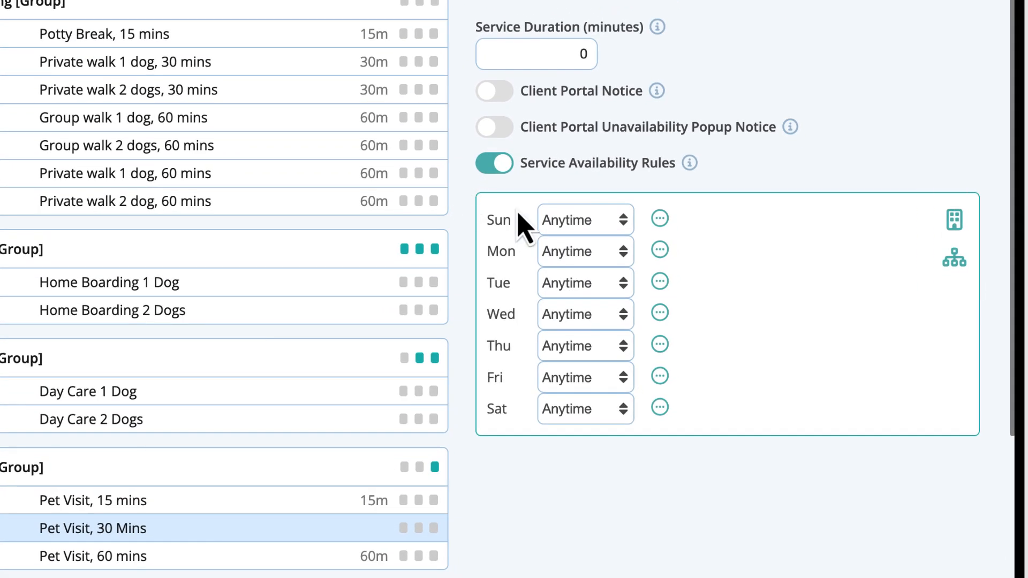
pyautogui.click(957, 220)
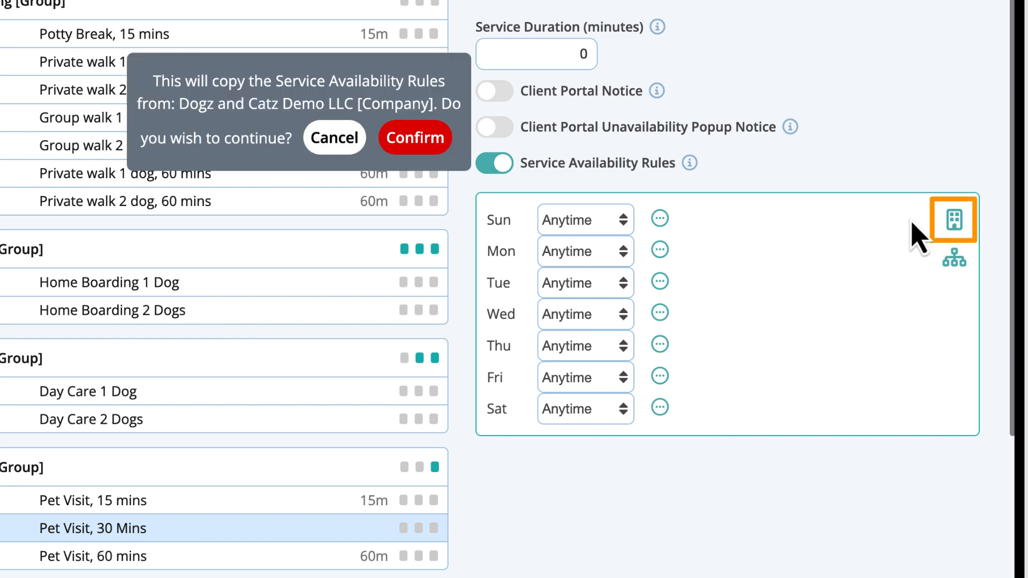
pyautogui.click(337, 143)
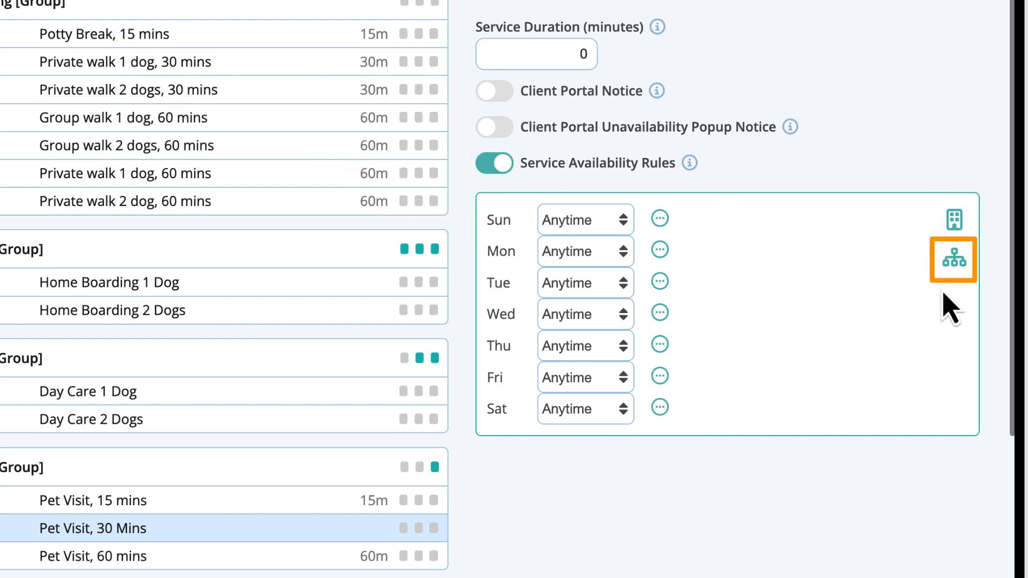
pyautogui.click(955, 263)
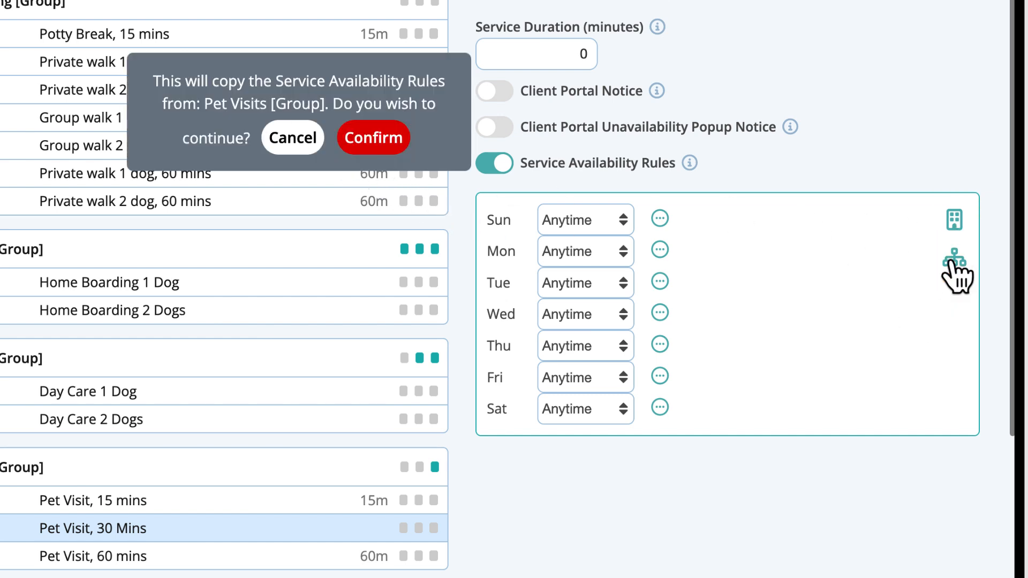
pyautogui.click(385, 138)
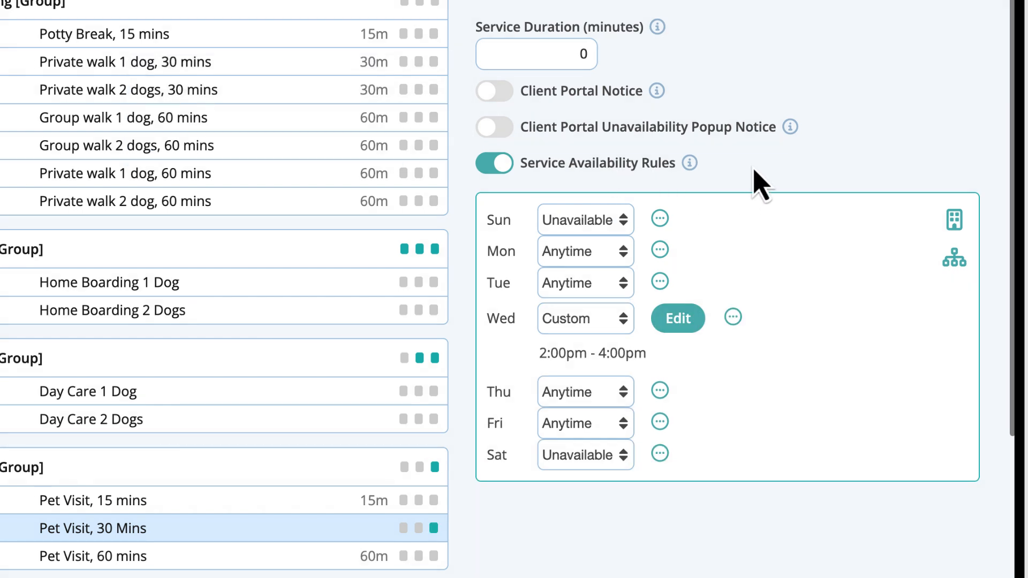
# Step: Copy the 30Visit1 service's custom Wednesday hours to Thursday, and Thursday's hours to Friday
pyautogui.click(733, 317)
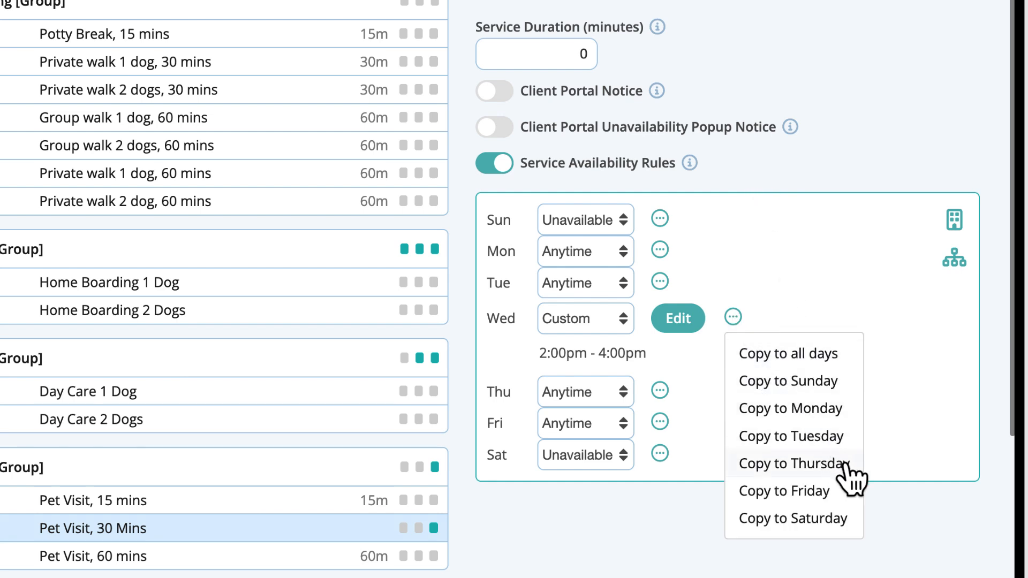
pyautogui.click(790, 464)
pyautogui.click(734, 396)
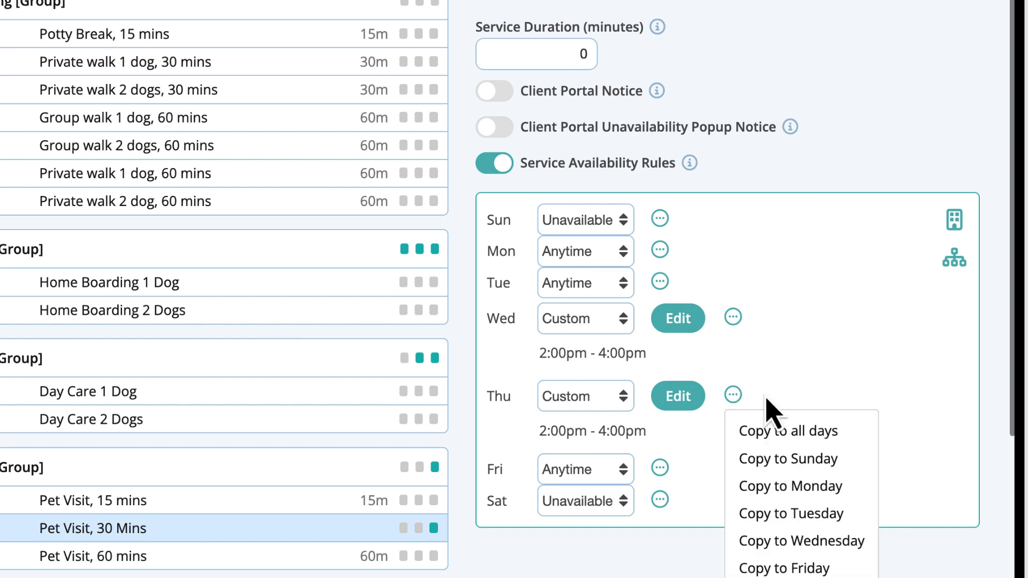
pyautogui.click(826, 567)
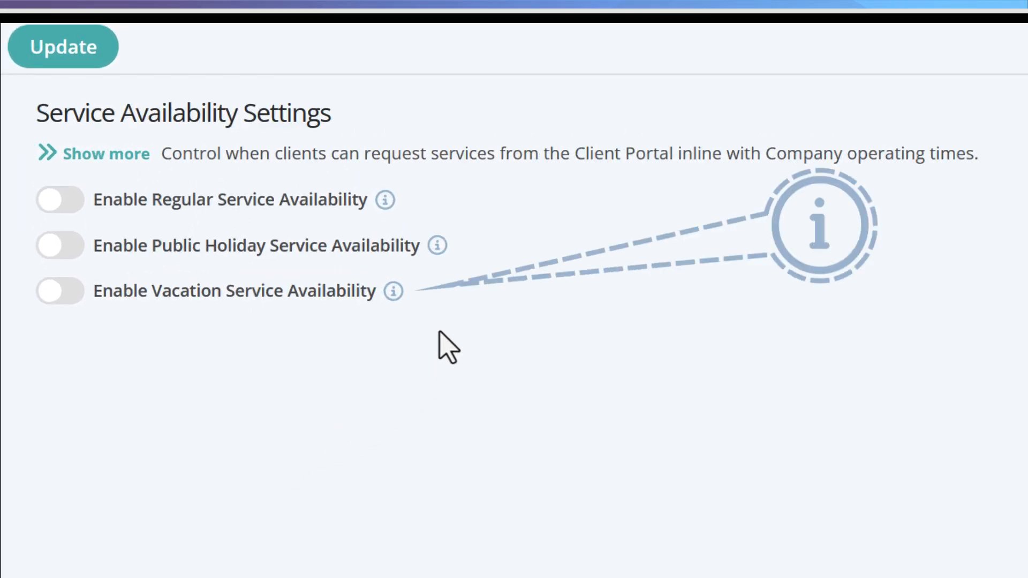
# Step: Show the help text explaining the Enable Vacation Service Availability setting
pyautogui.click(399, 299)
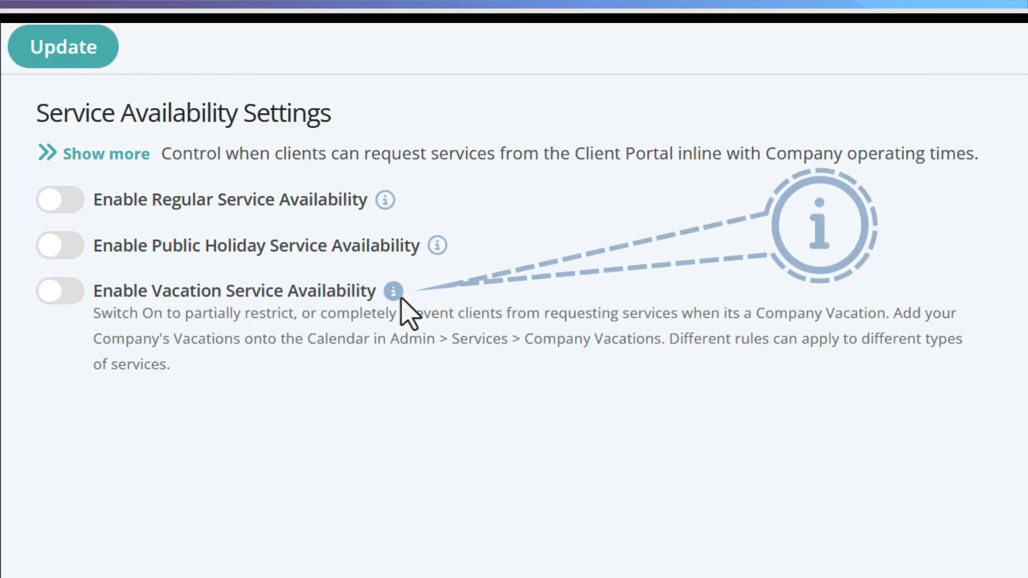